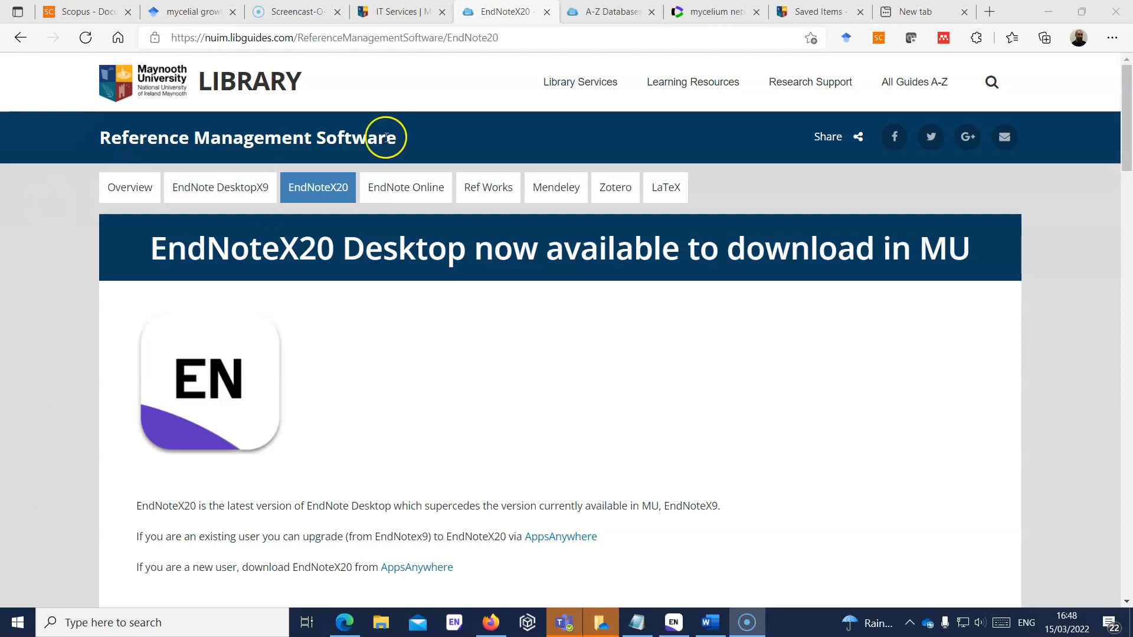
Open the AppsAnywhere app store from the university's IT Services page, following the getting-started guidance for Windows users
click(395, 12)
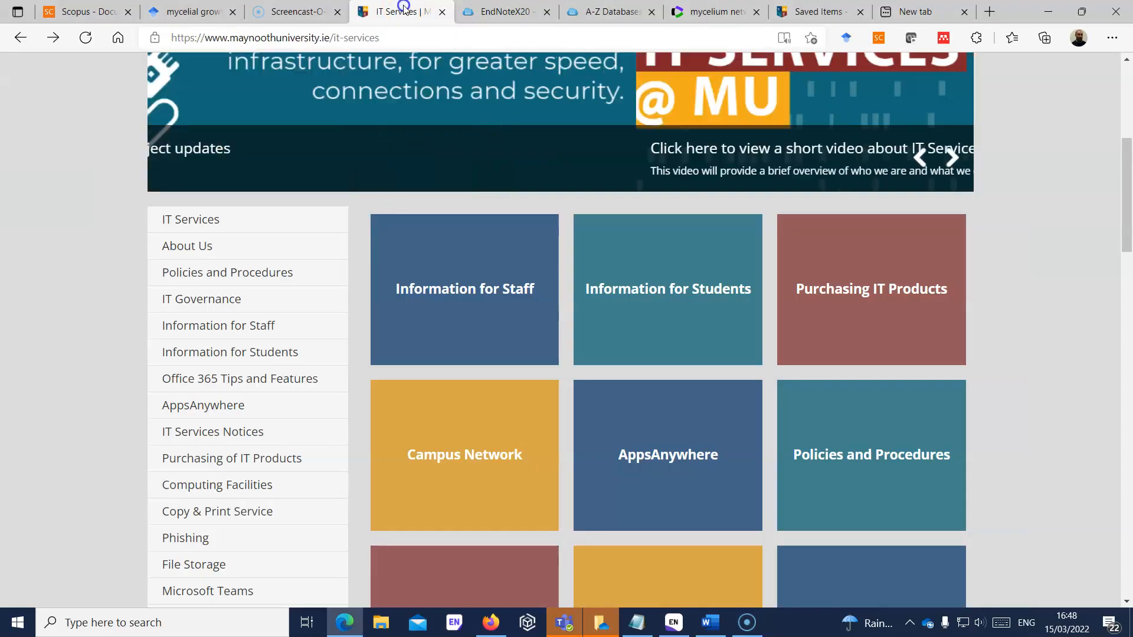
click(228, 406)
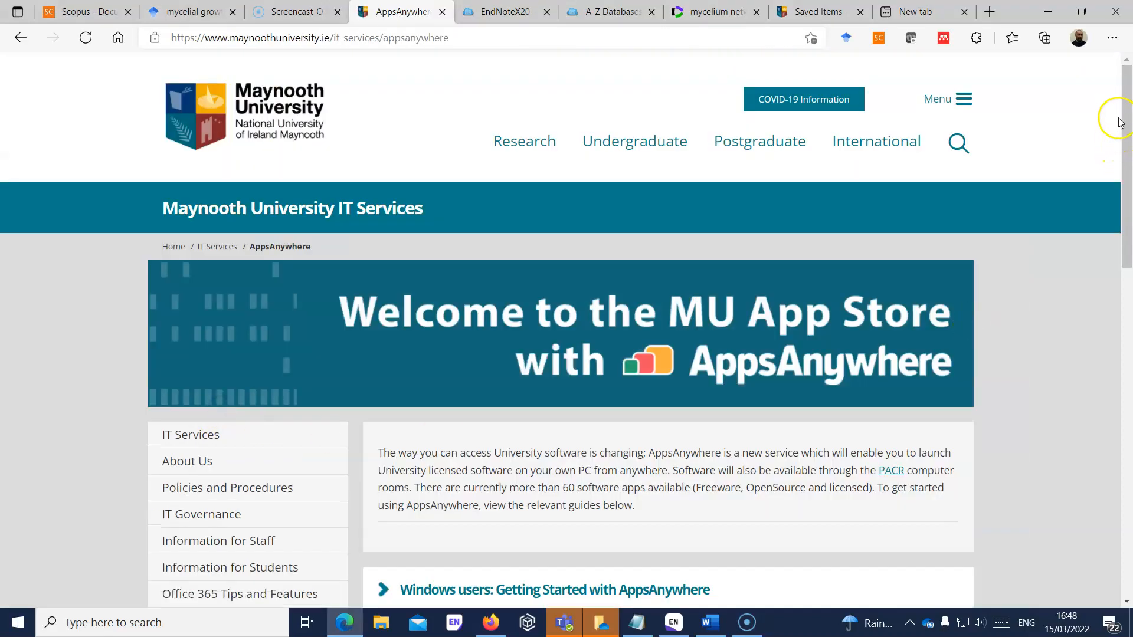
scroll(1126, 114, down, 5)
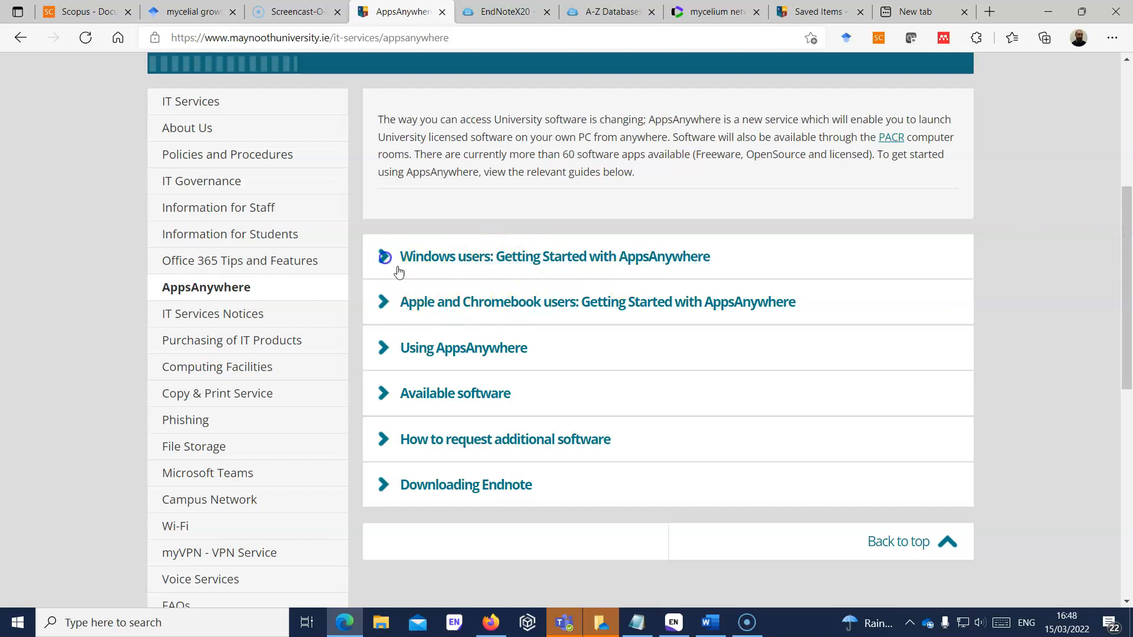
click(434, 266)
click(499, 307)
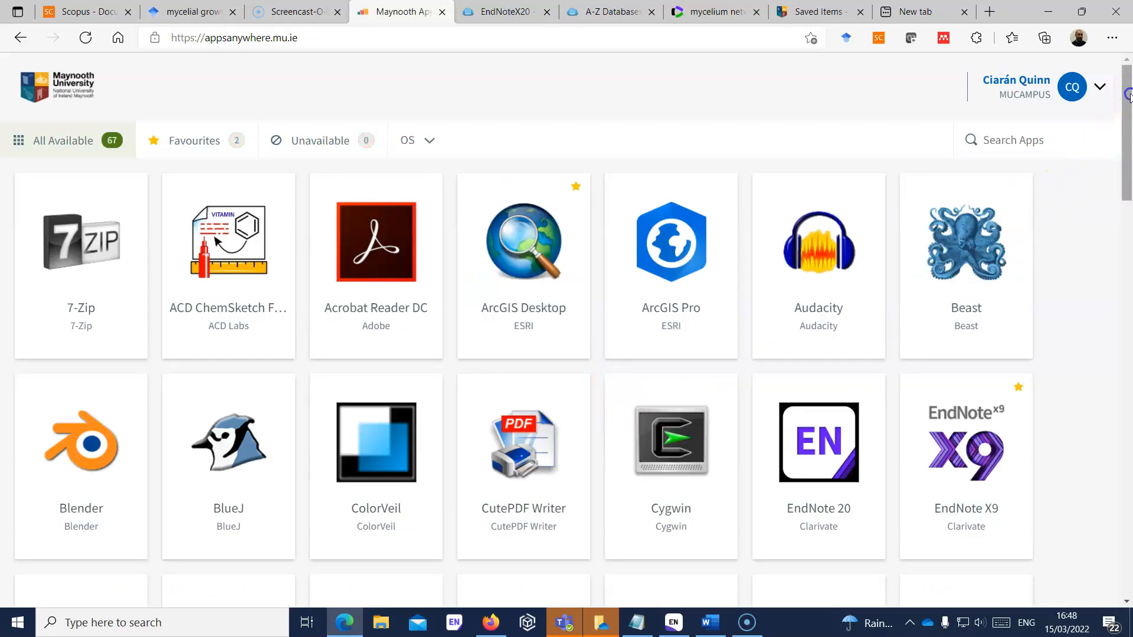
Find EndNote 20 among the available apps and check its additional download option besides Launch
drag(1129, 99, 1130, 166)
mouse_move(807, 215)
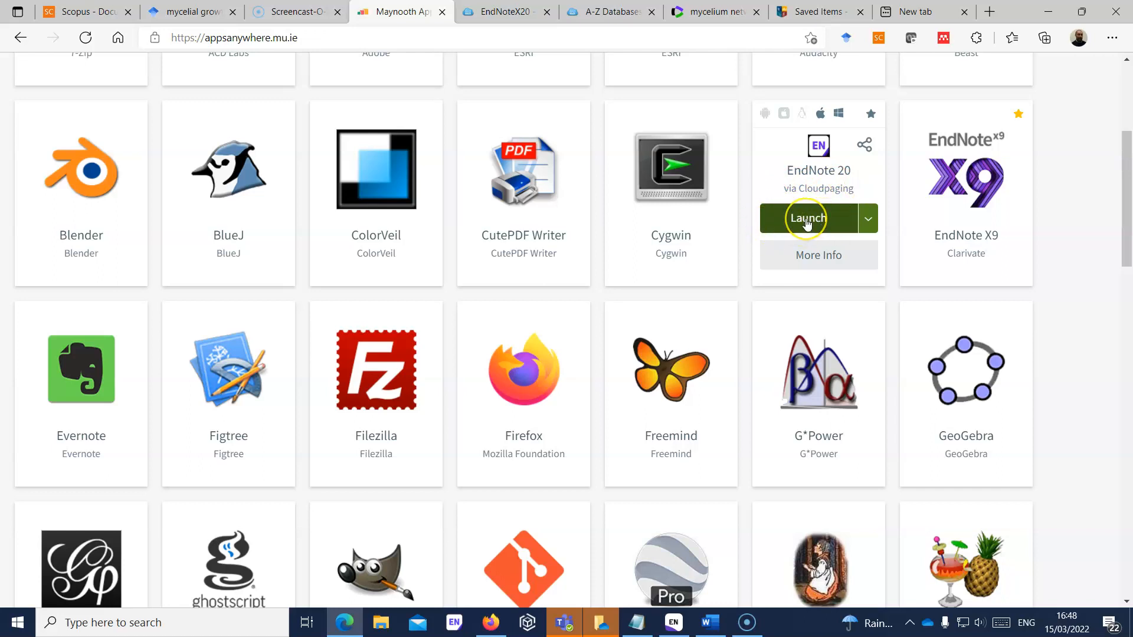
click(868, 219)
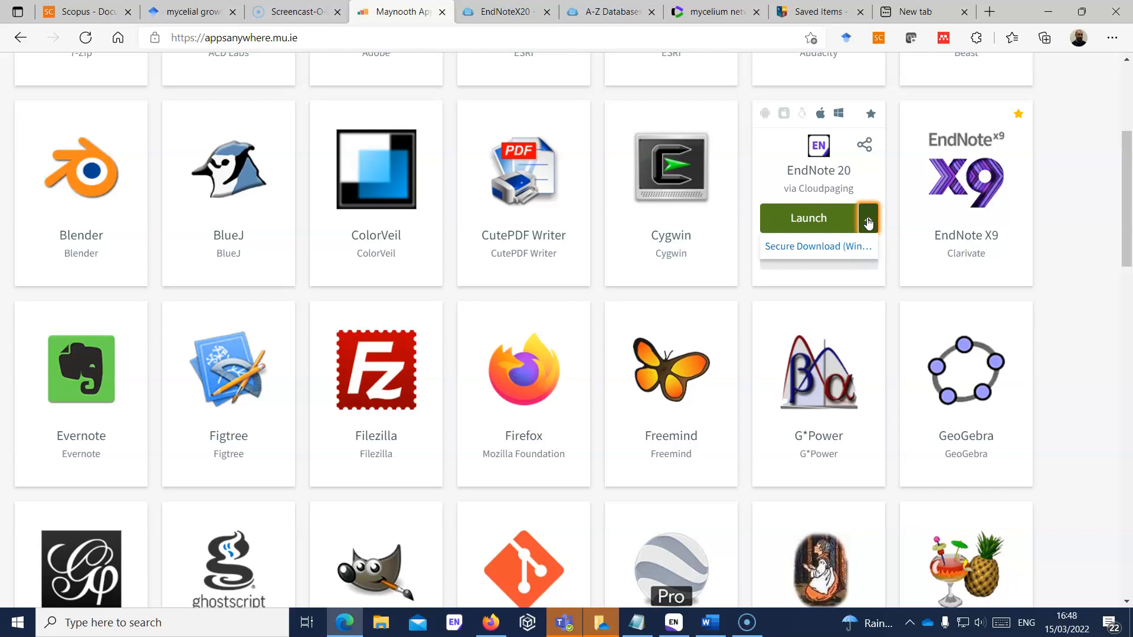
click(867, 223)
Switch to the EndNote desktop application and list the unfiled references
click(673, 622)
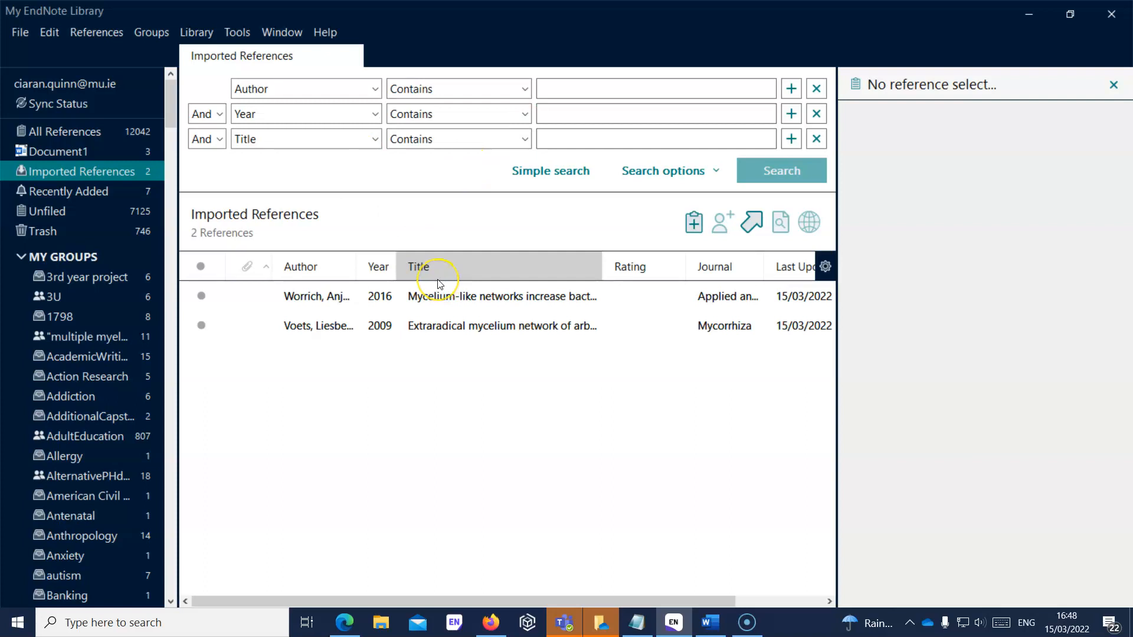
click(33, 211)
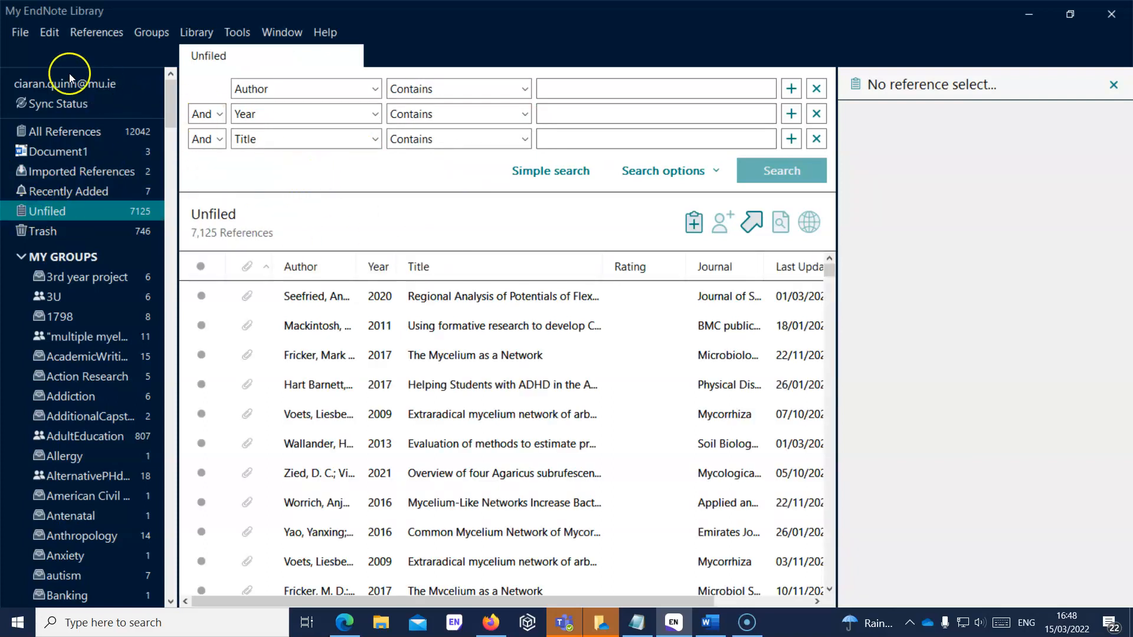
Review how to create a new reference library, cancel its creation, and check the file and folder import options
click(26, 36)
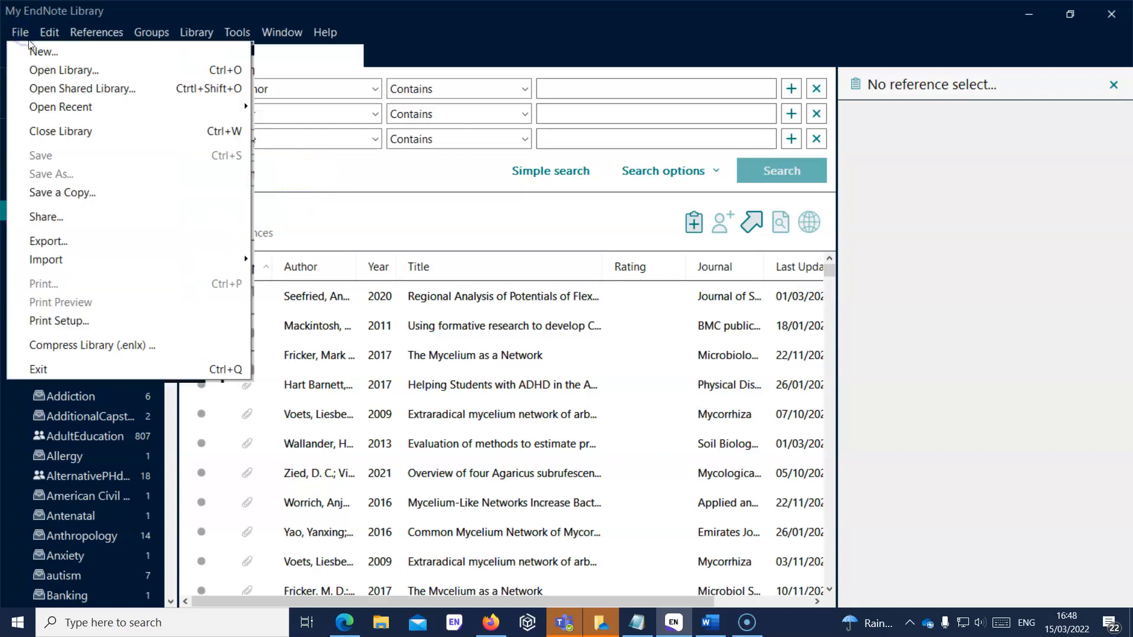
click(37, 52)
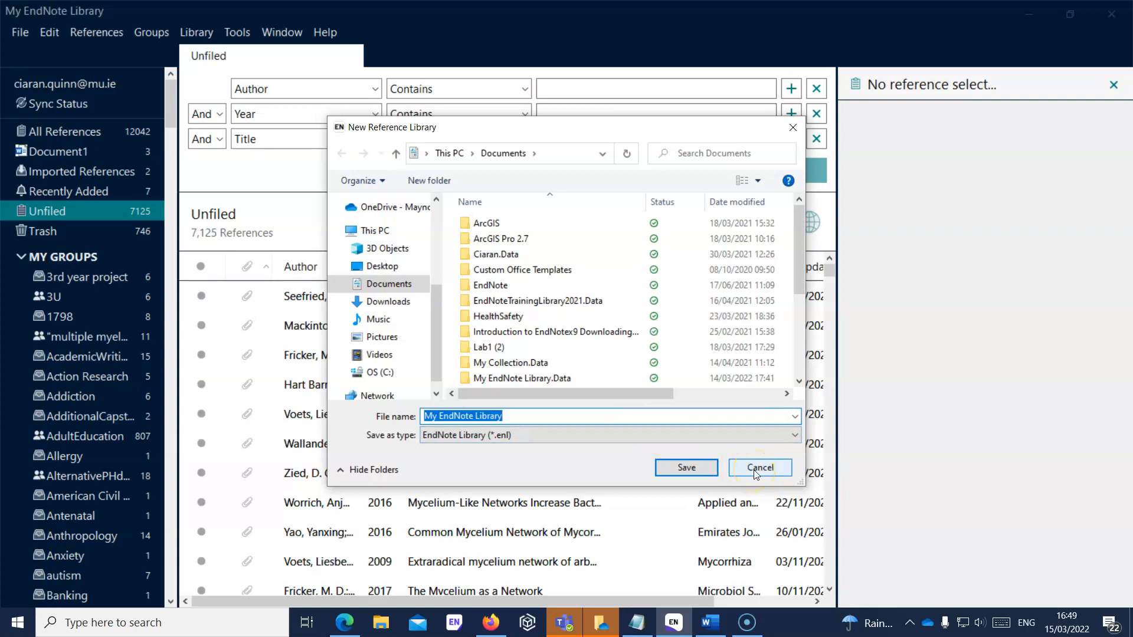
click(752, 469)
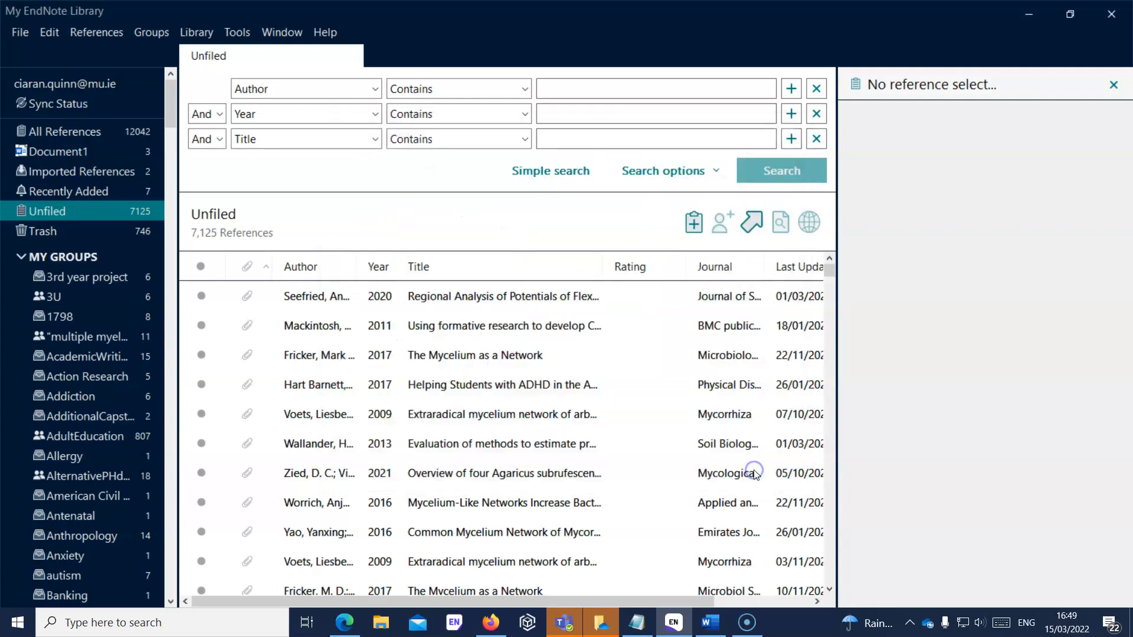
click(22, 35)
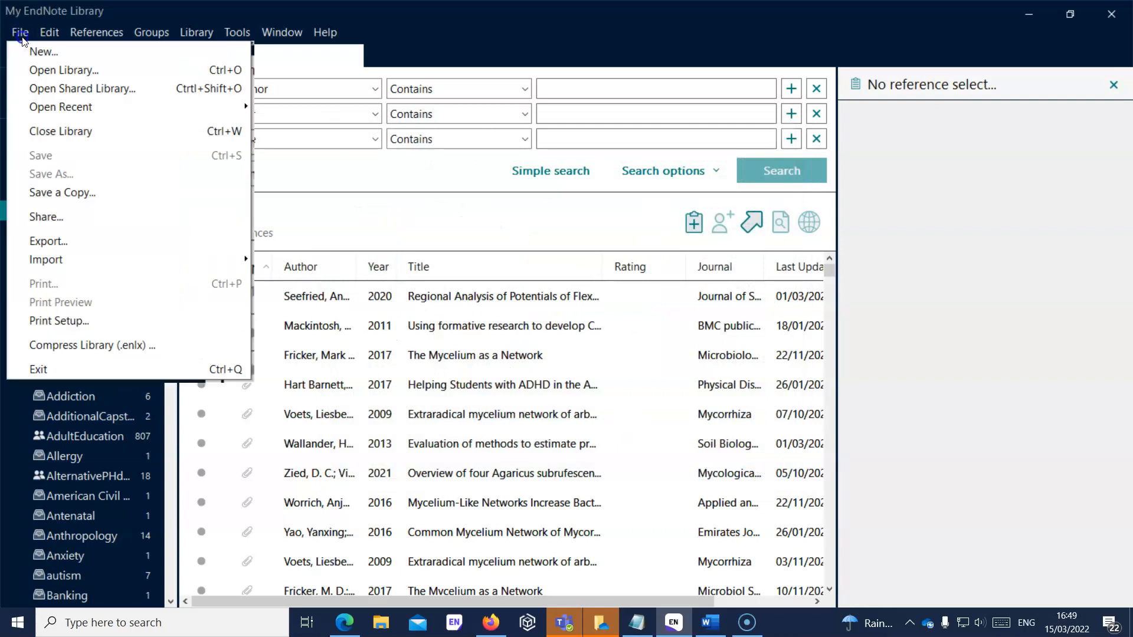
mouse_move(51, 265)
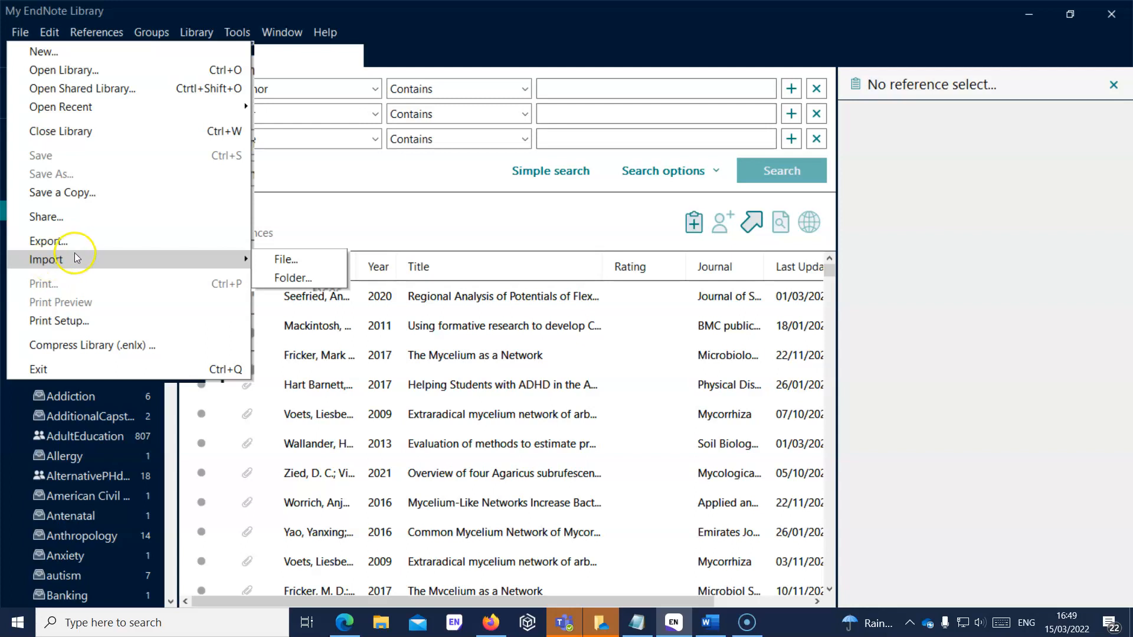
Start a new reference and set its reference type to Blog
click(96, 33)
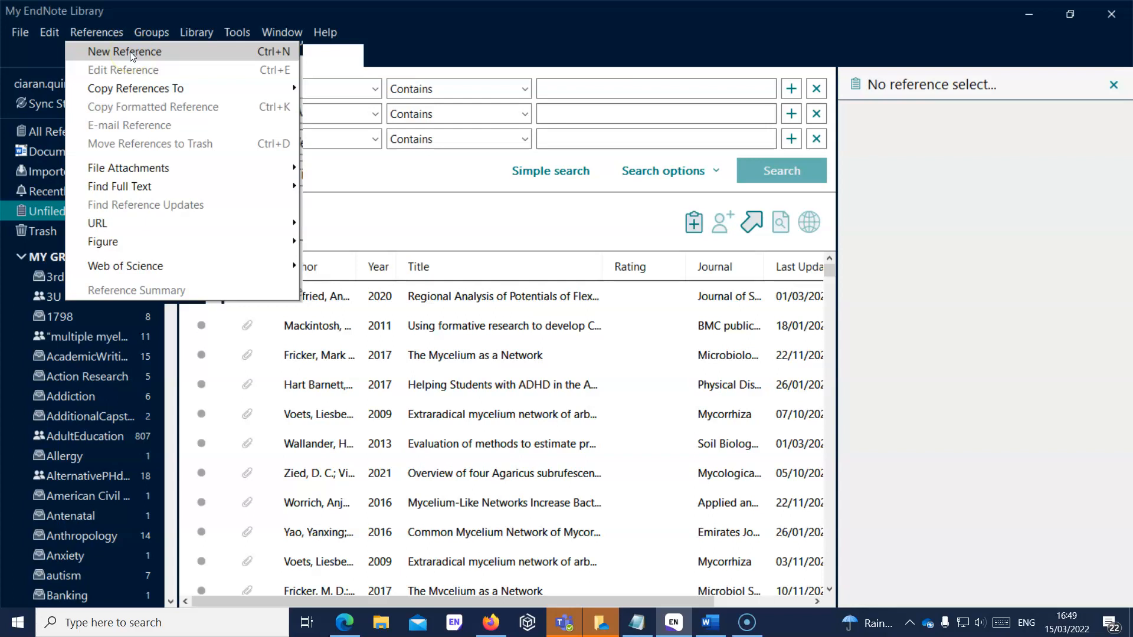
click(131, 55)
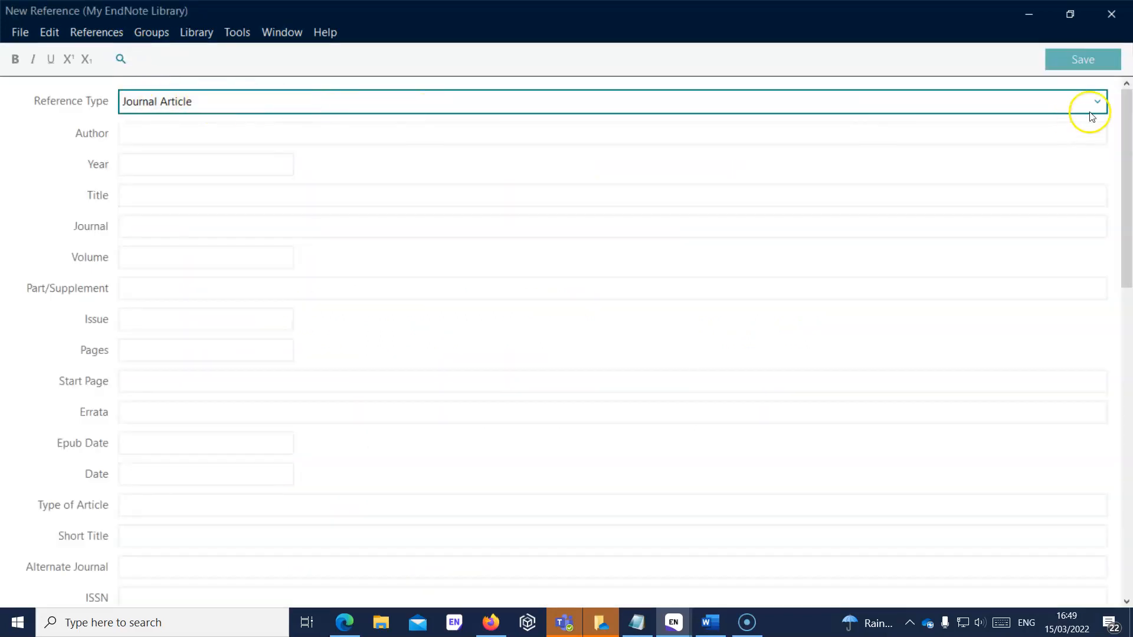
click(1095, 101)
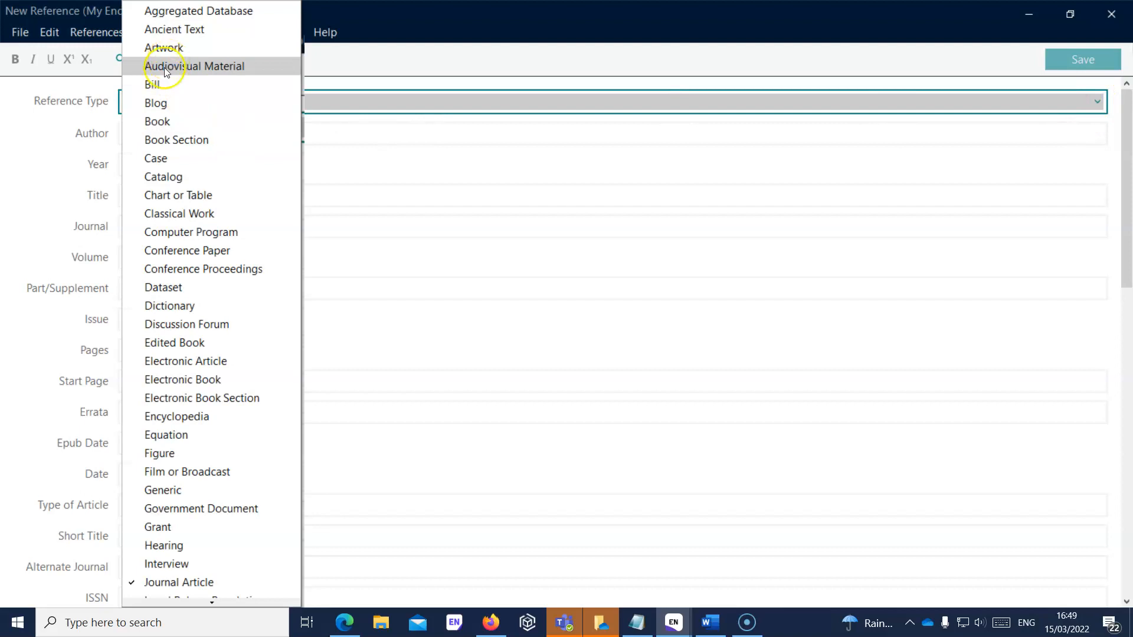
click(156, 103)
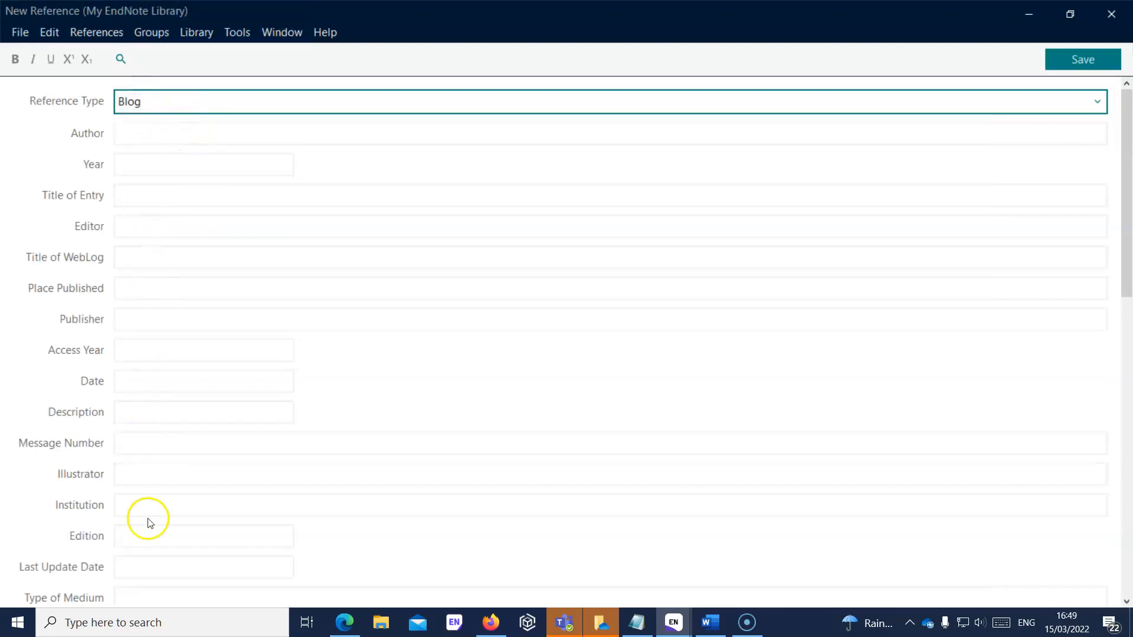
Look through the blog reference's remaining fields, including Research Notes, and close the reference without saving it
drag(1124, 167, 1127, 432)
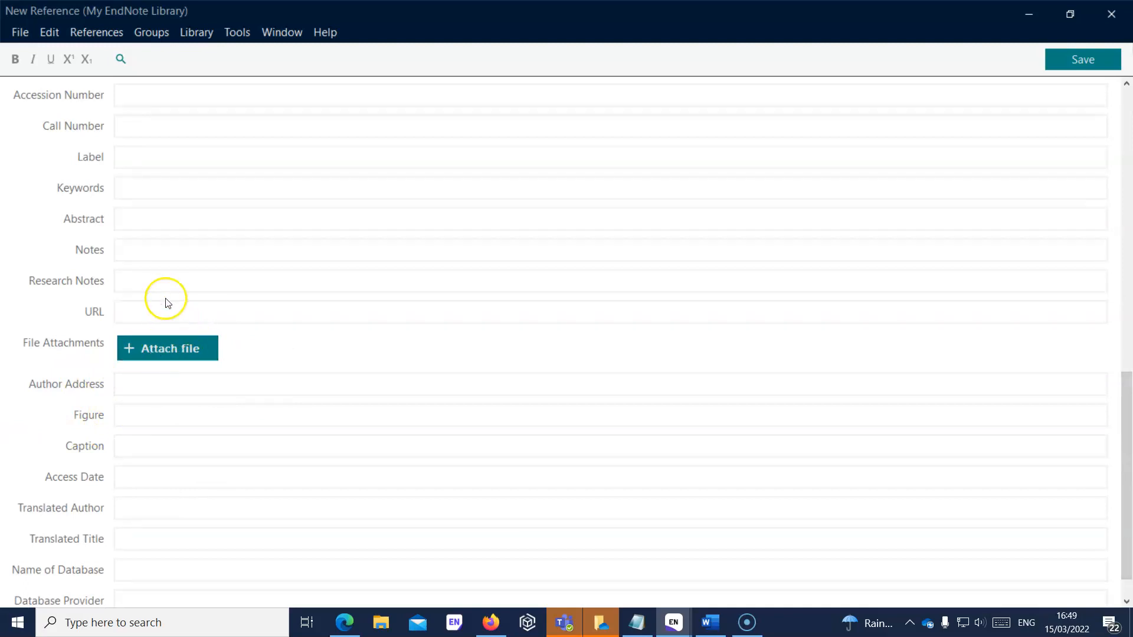
click(165, 281)
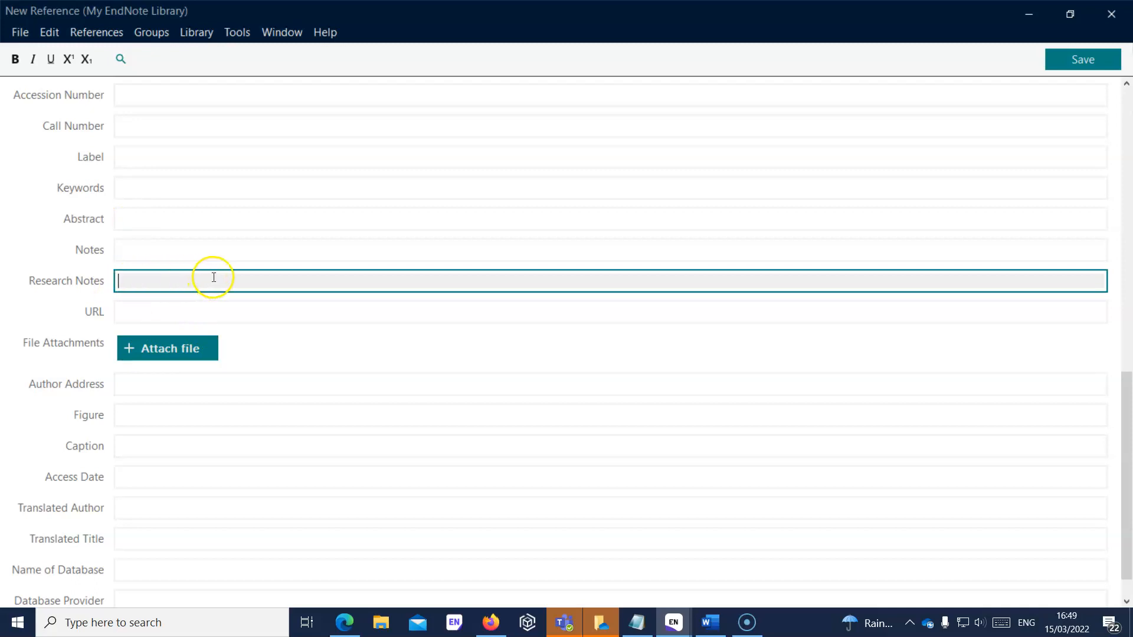
click(1105, 16)
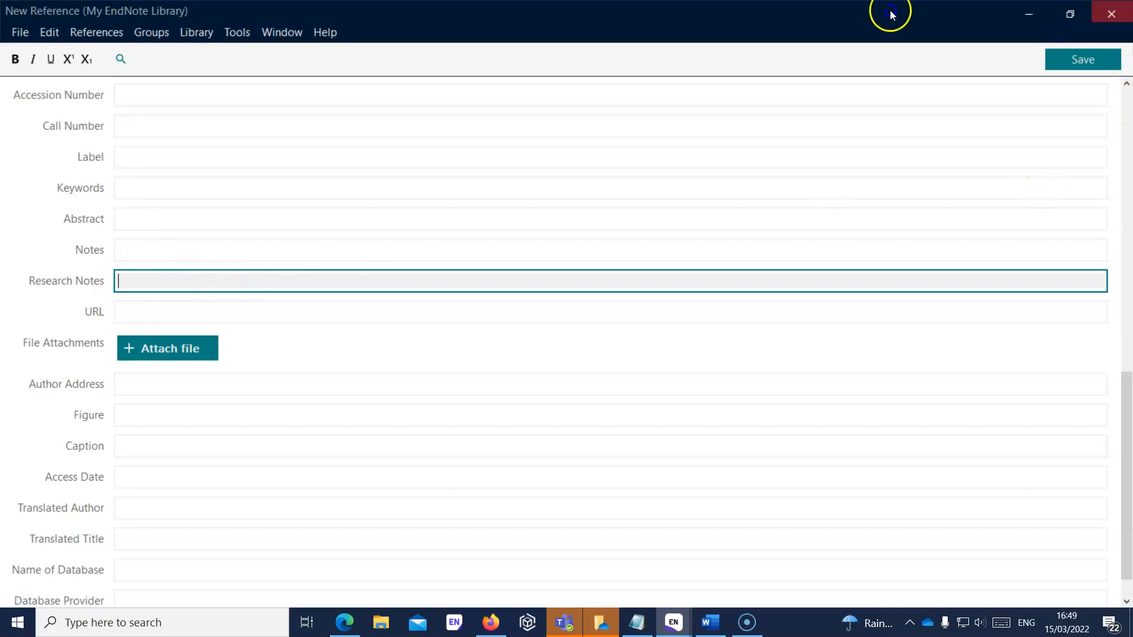
click(570, 350)
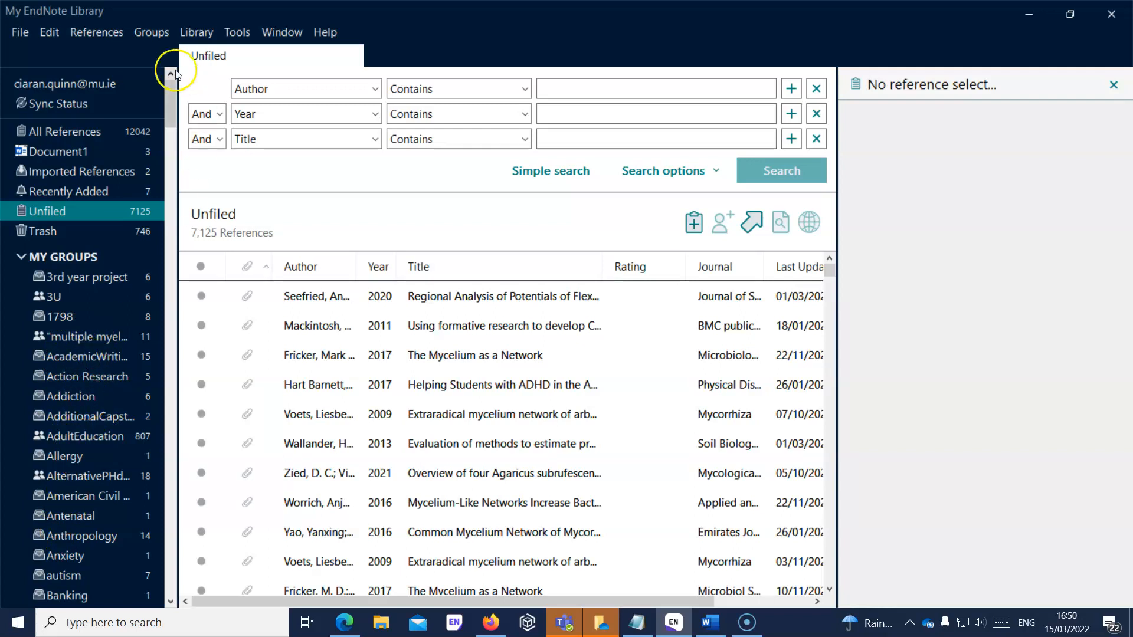
Select the first three unfiled references and view the groups they can be added to, without adding them
click(156, 36)
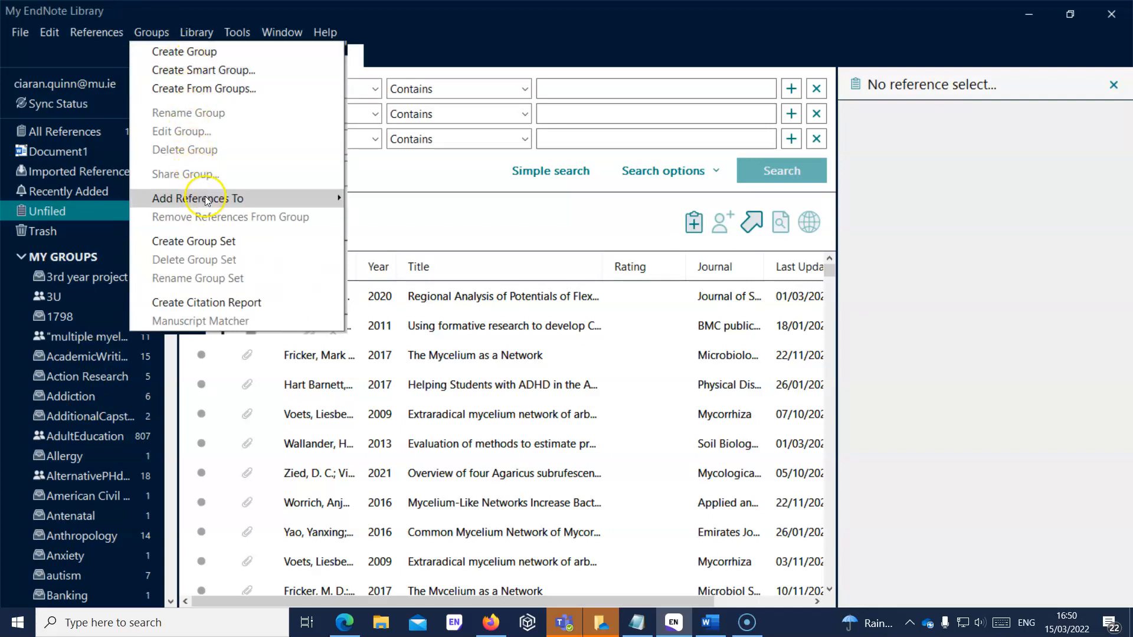
mouse_move(207, 201)
click(599, 217)
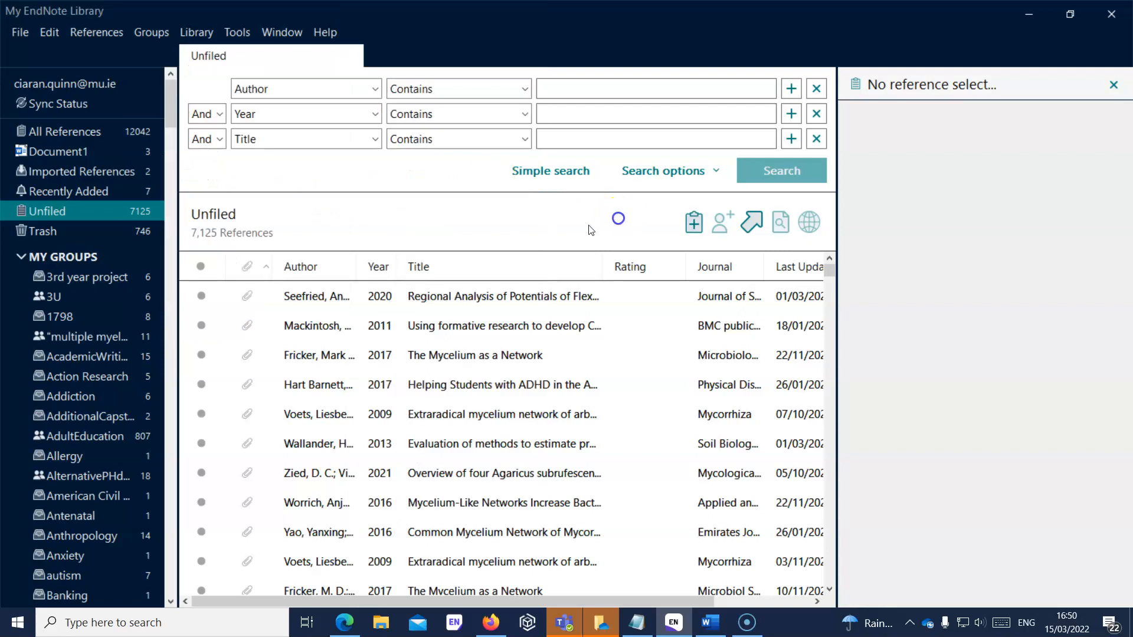
click(306, 306)
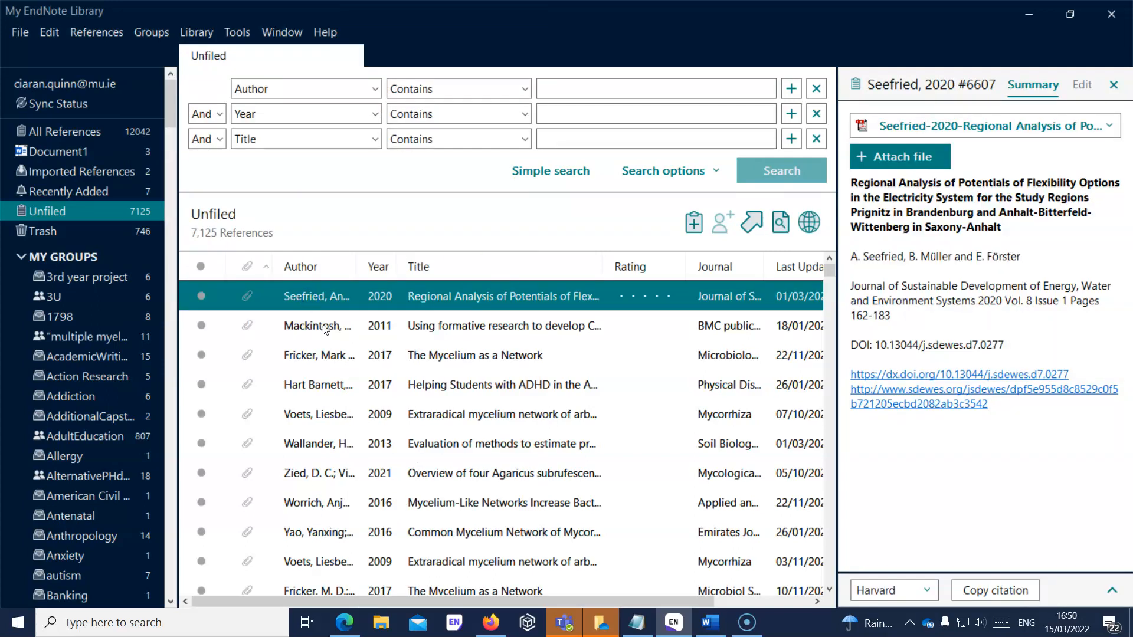
shift+click(324, 329)
shift+click(328, 355)
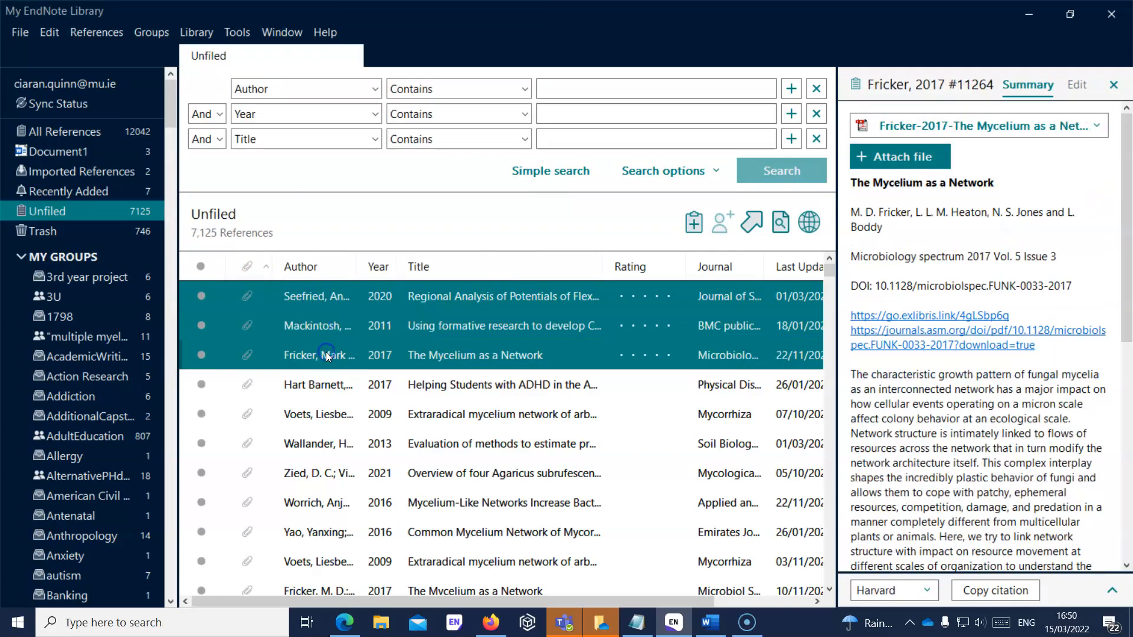
click(160, 33)
mouse_move(230, 200)
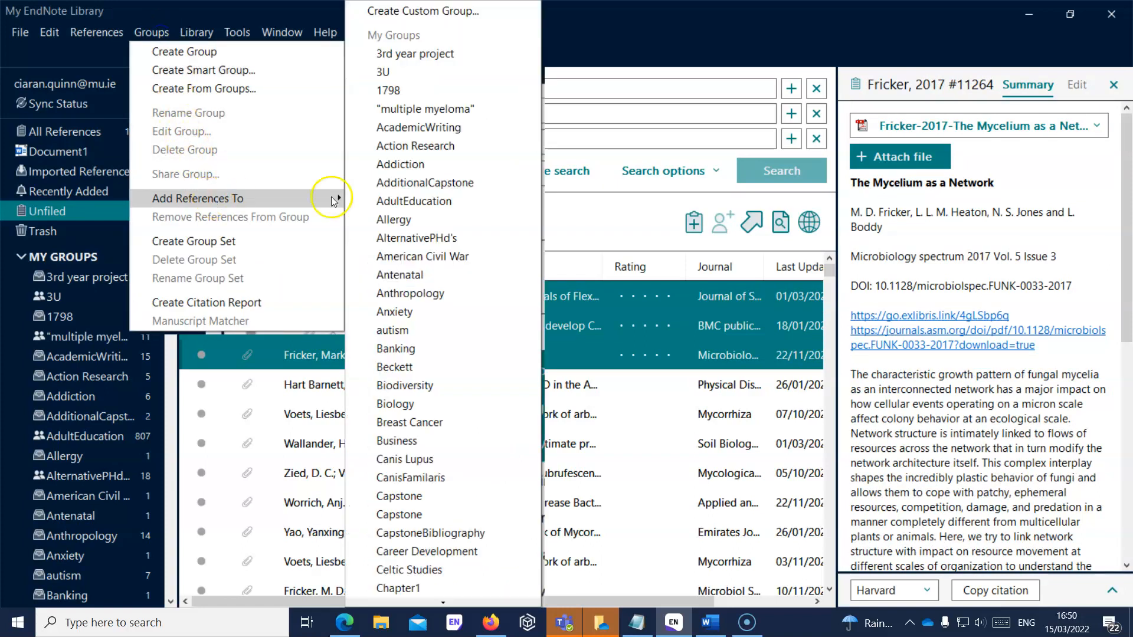
click(600, 232)
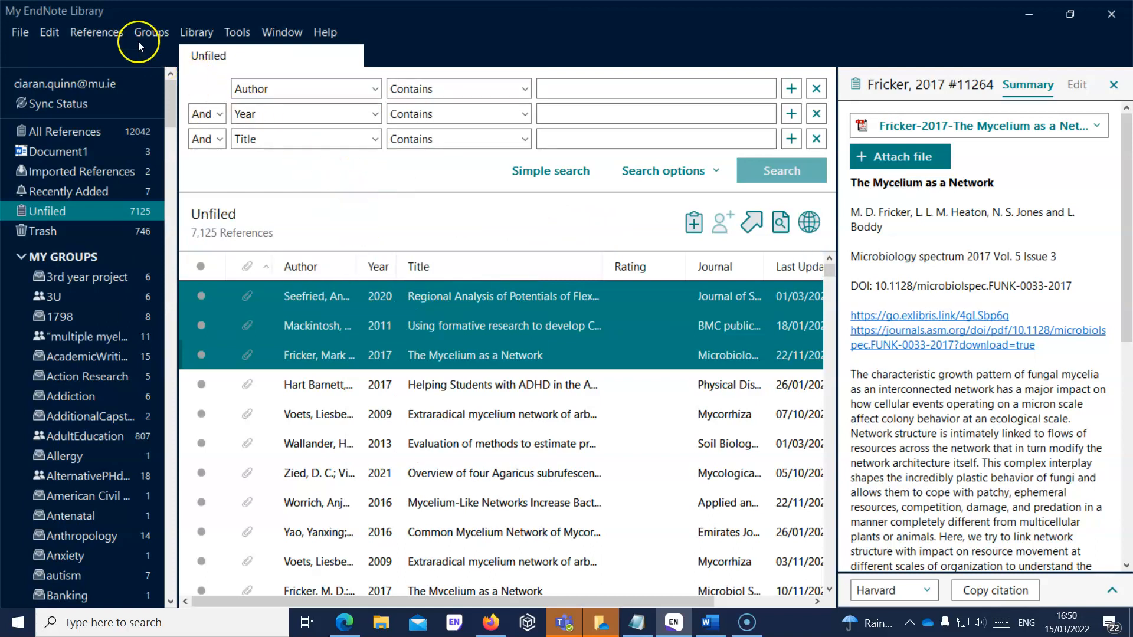
Locate the library sync command and the option to install the EndNote Click browser extension
click(197, 31)
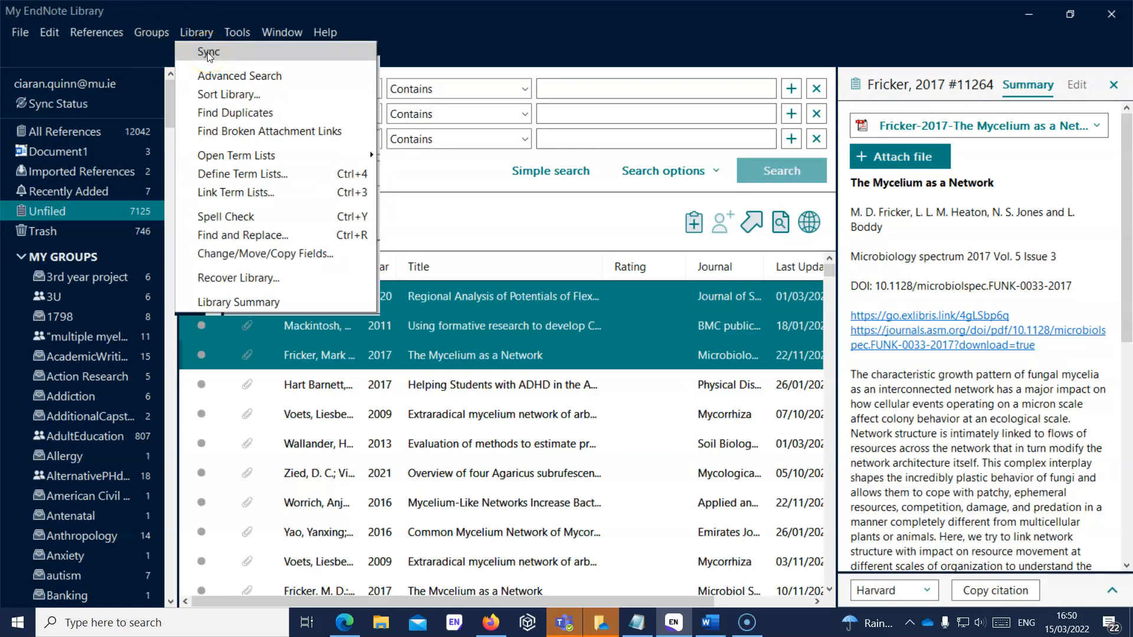
click(211, 55)
click(212, 54)
mouse_move(237, 32)
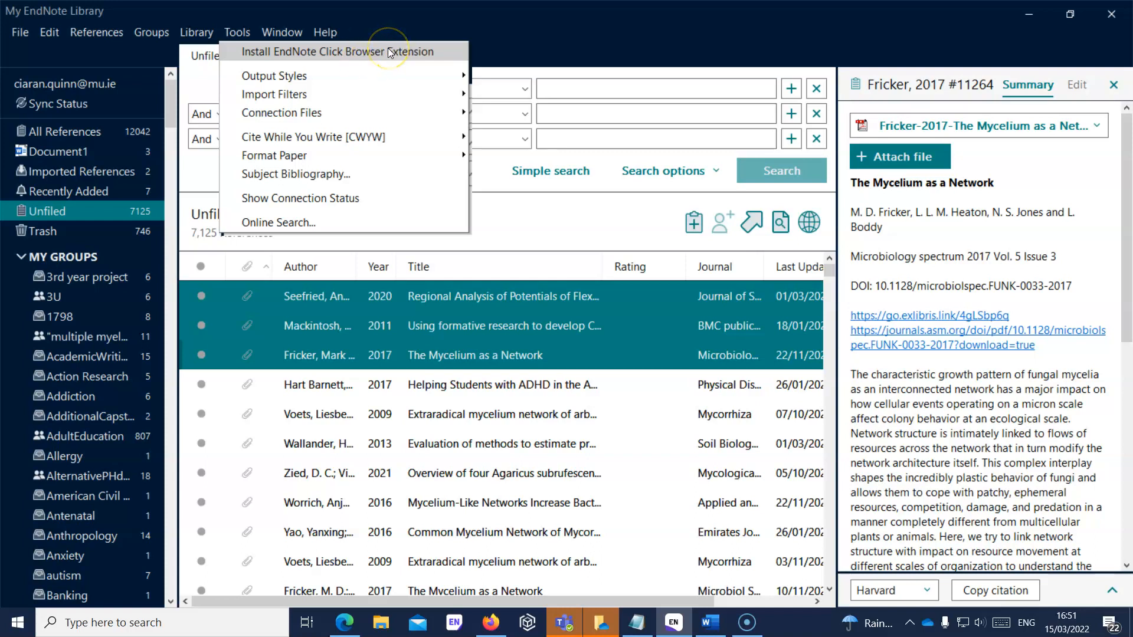
click(426, 17)
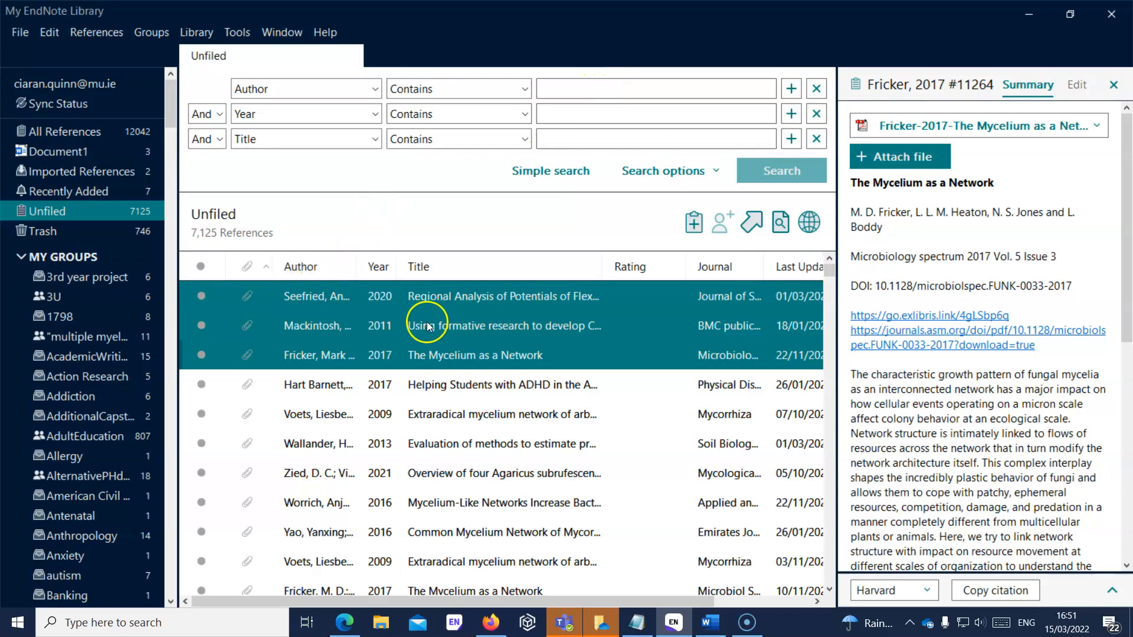
Review the editable fields and summary of the first unfiled reference, and open its attached PDF
click(443, 301)
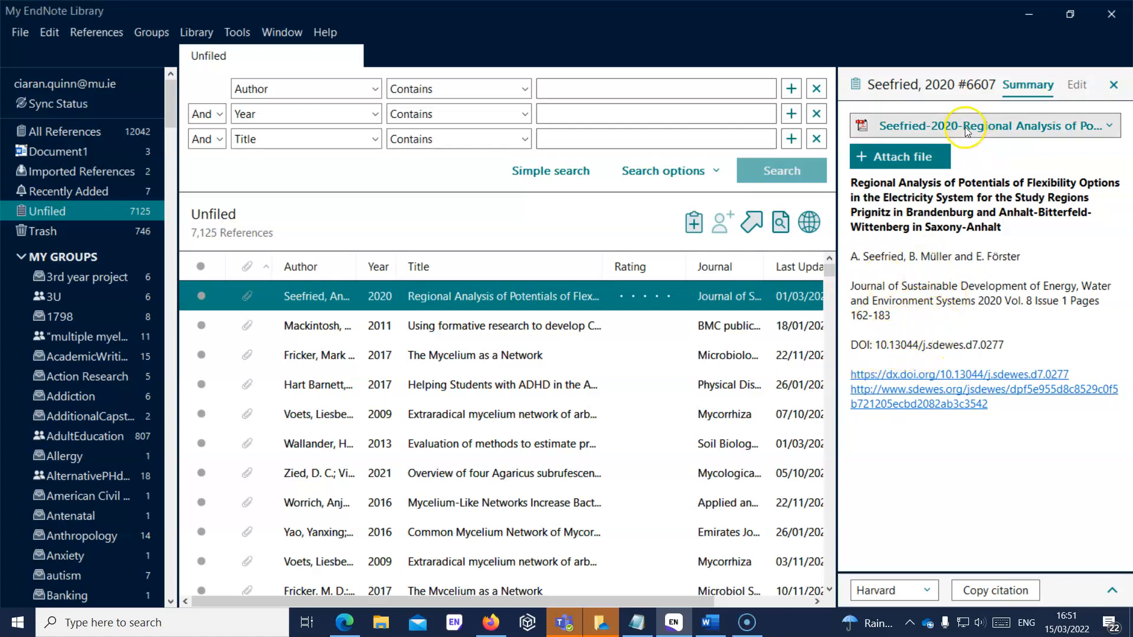
click(1076, 86)
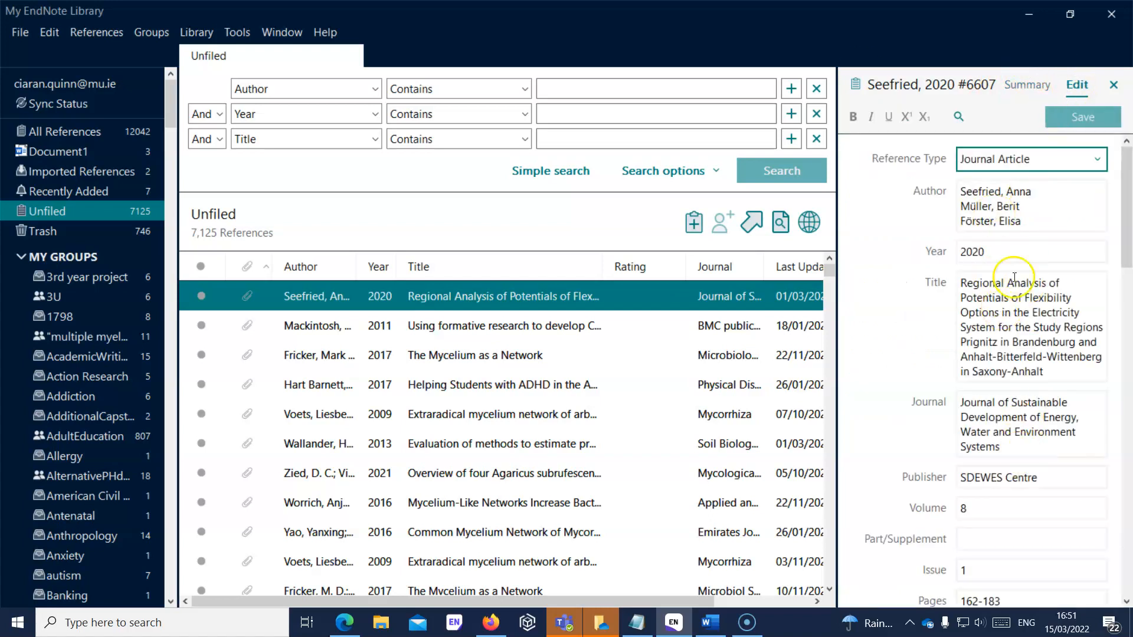
click(1025, 86)
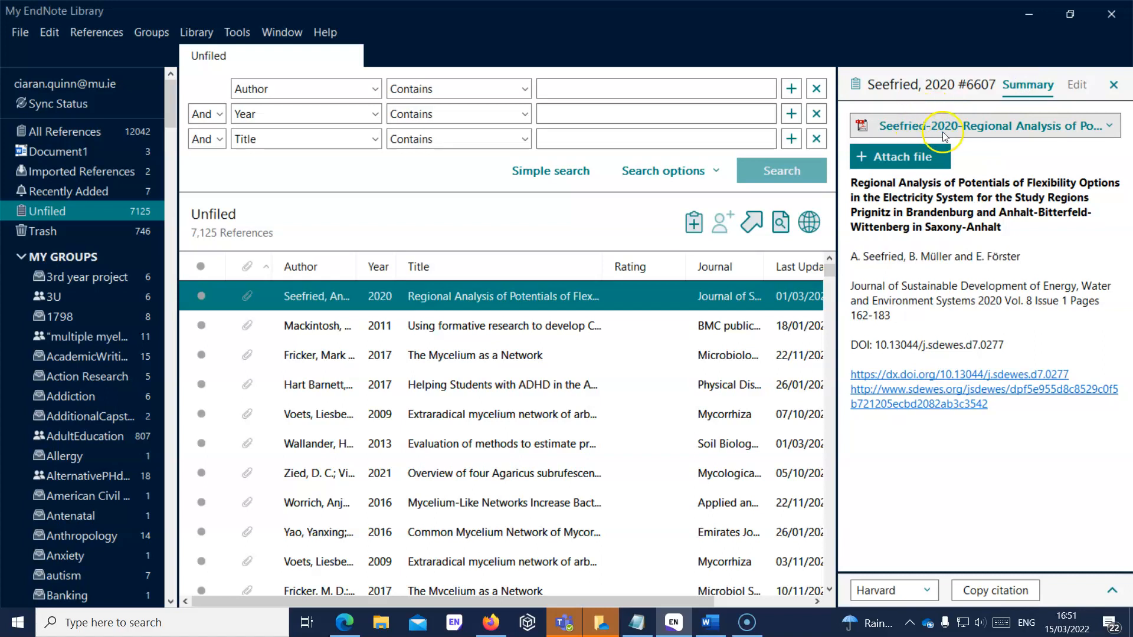
click(1102, 127)
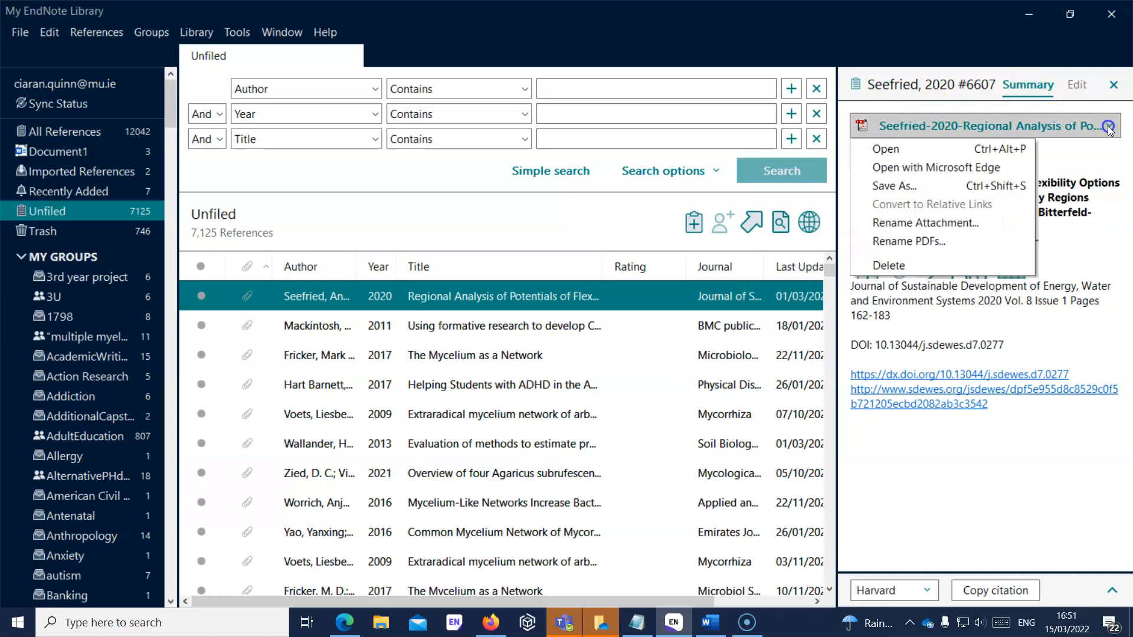
click(906, 154)
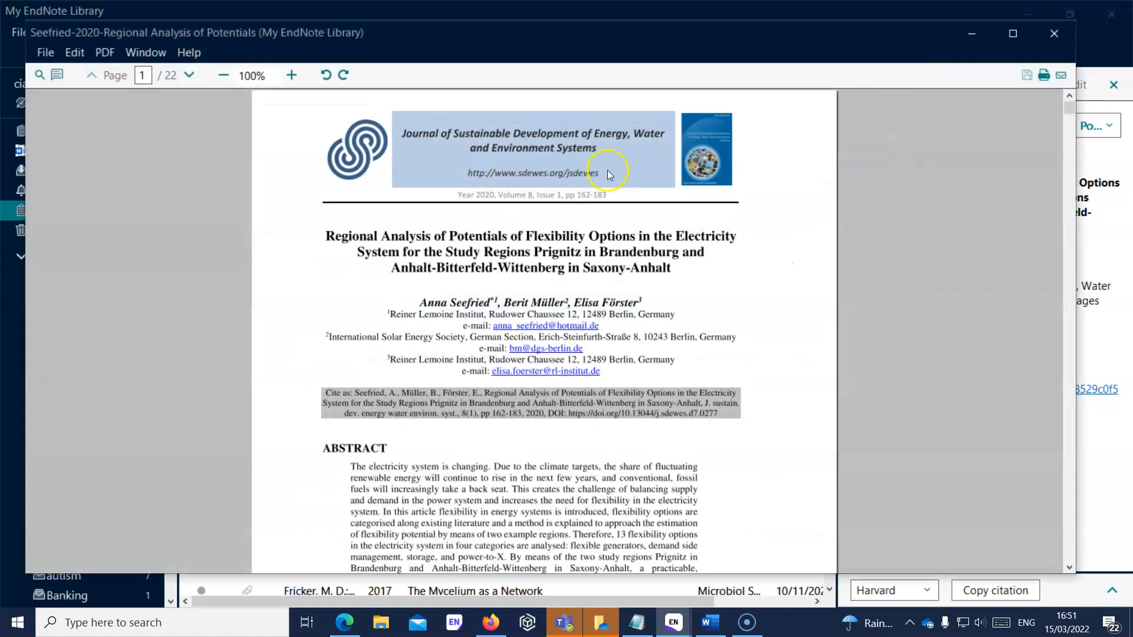
Show the annotation tools for the attached PDF, and reopen the attachment with Microsoft Edge
click(56, 75)
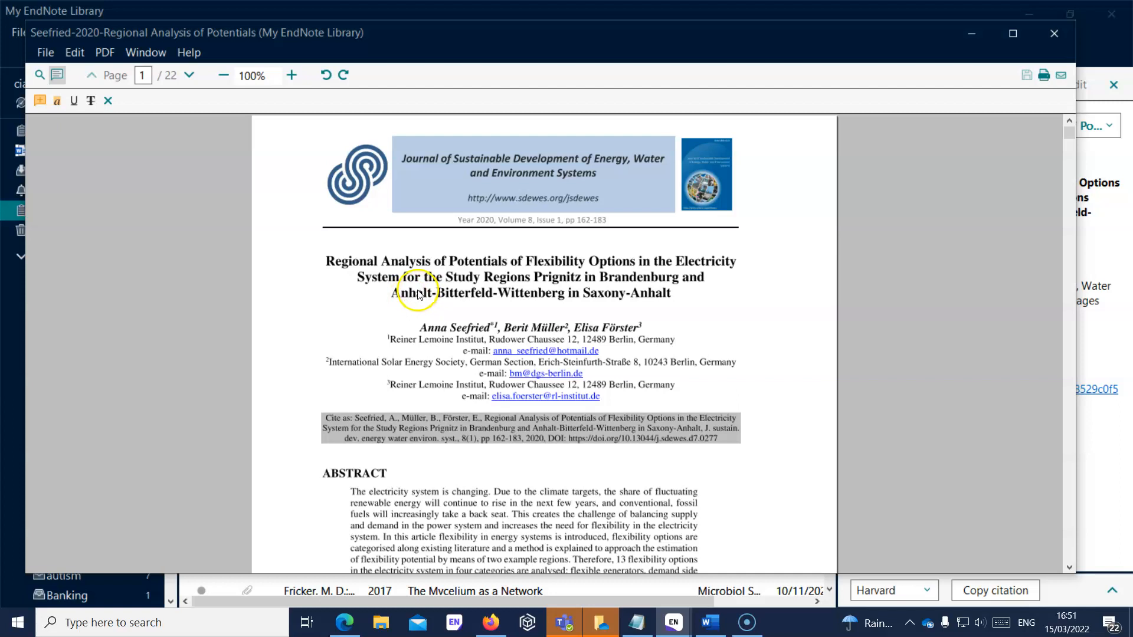
click(1057, 37)
click(1107, 122)
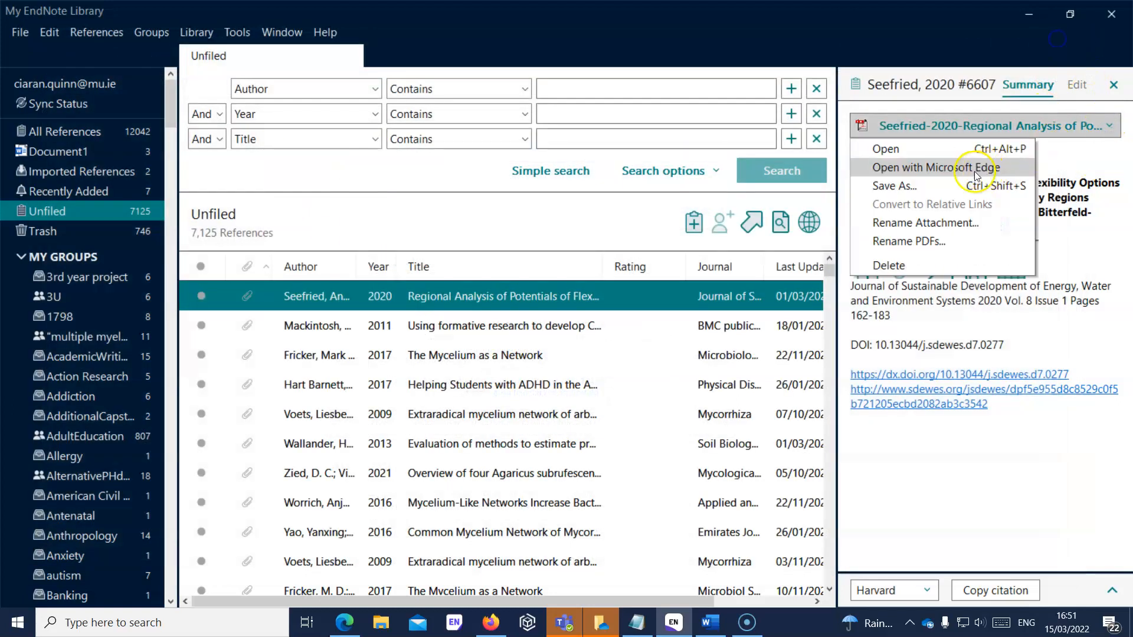
click(956, 168)
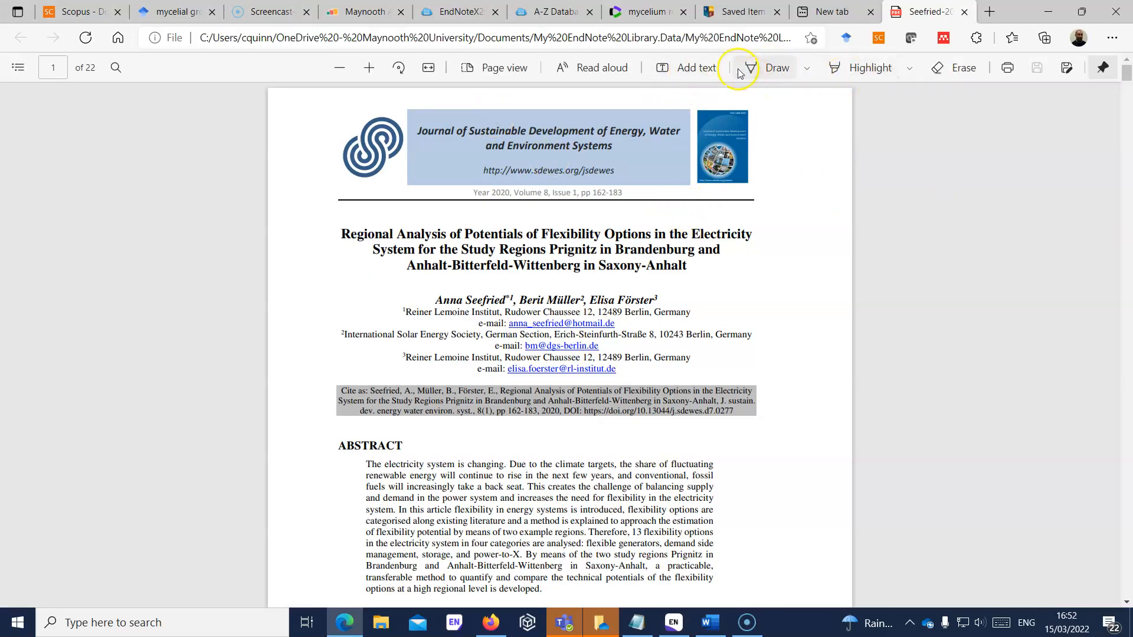
Draw a freehand loop around the article's title and authors, and close the PDF without saving the markup
click(762, 77)
mouse_move(336, 233)
mouse_down()
mouse_move(725, 284)
mouse_move(287, 294)
mouse_move(291, 328)
mouse_up()
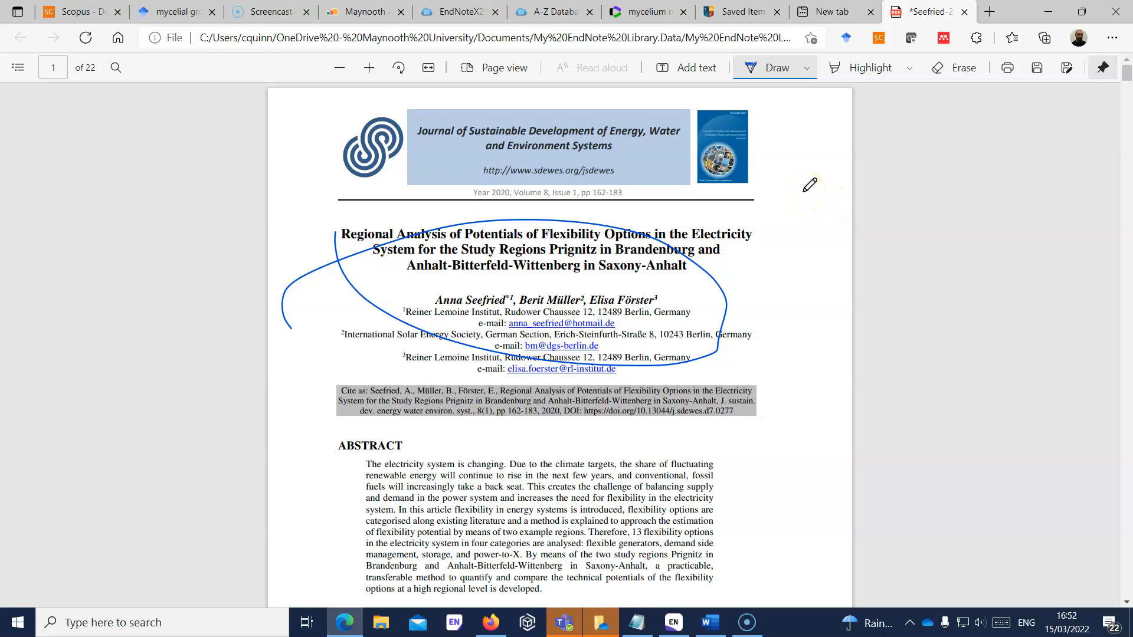
click(965, 17)
click(639, 116)
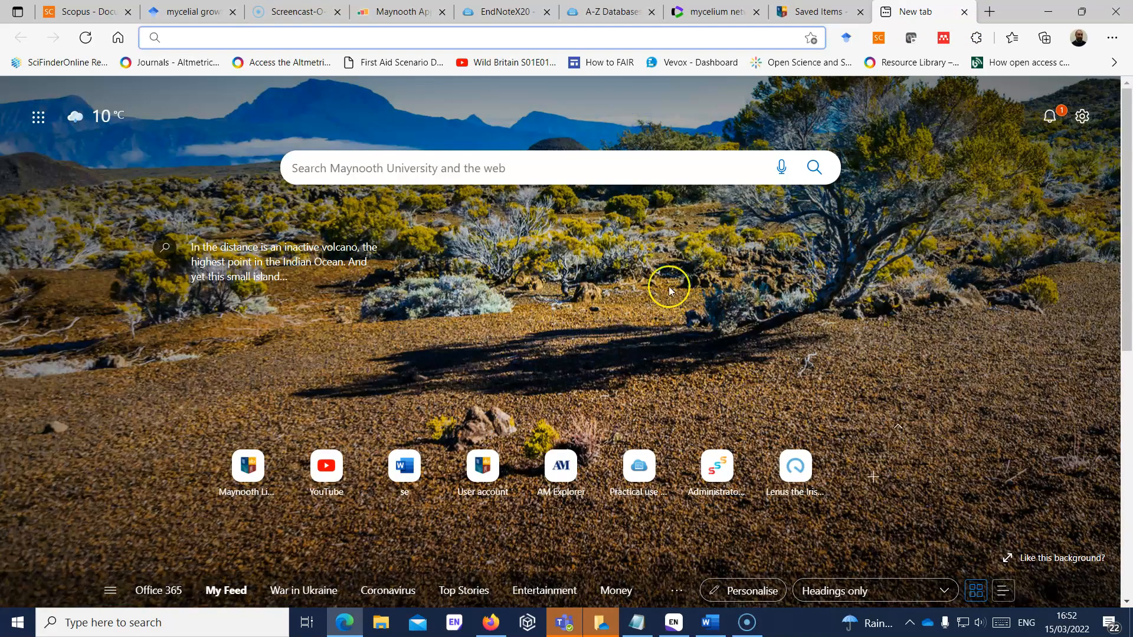
Switch to the Word document and add the filler text "gfjkgdjgfjdgjsghj" after the last in-text citation
click(673, 623)
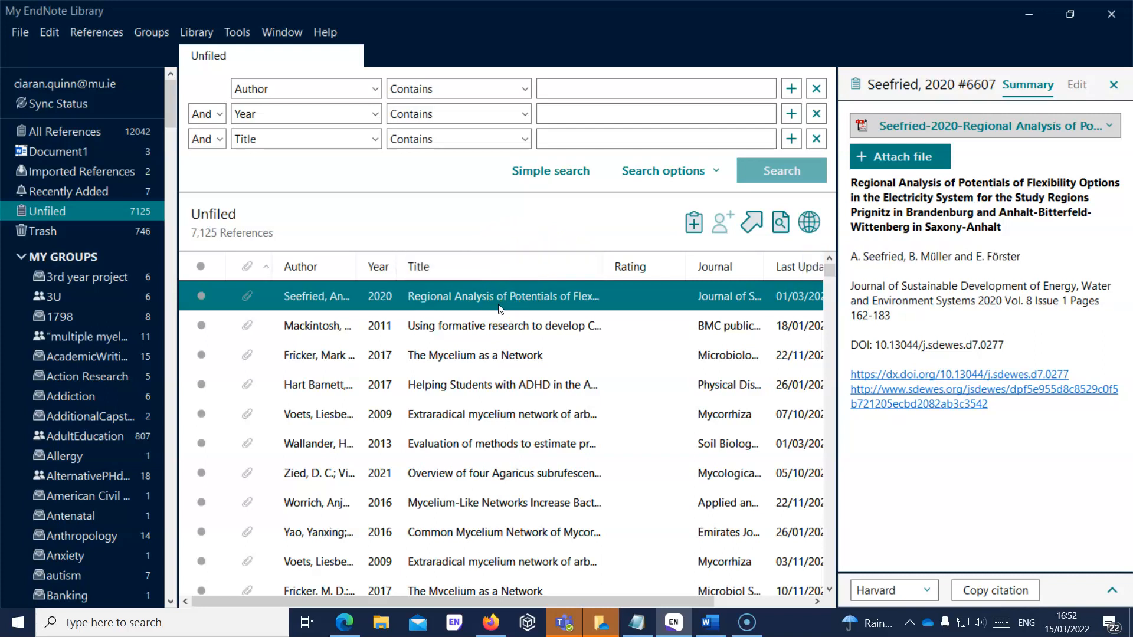
click(711, 622)
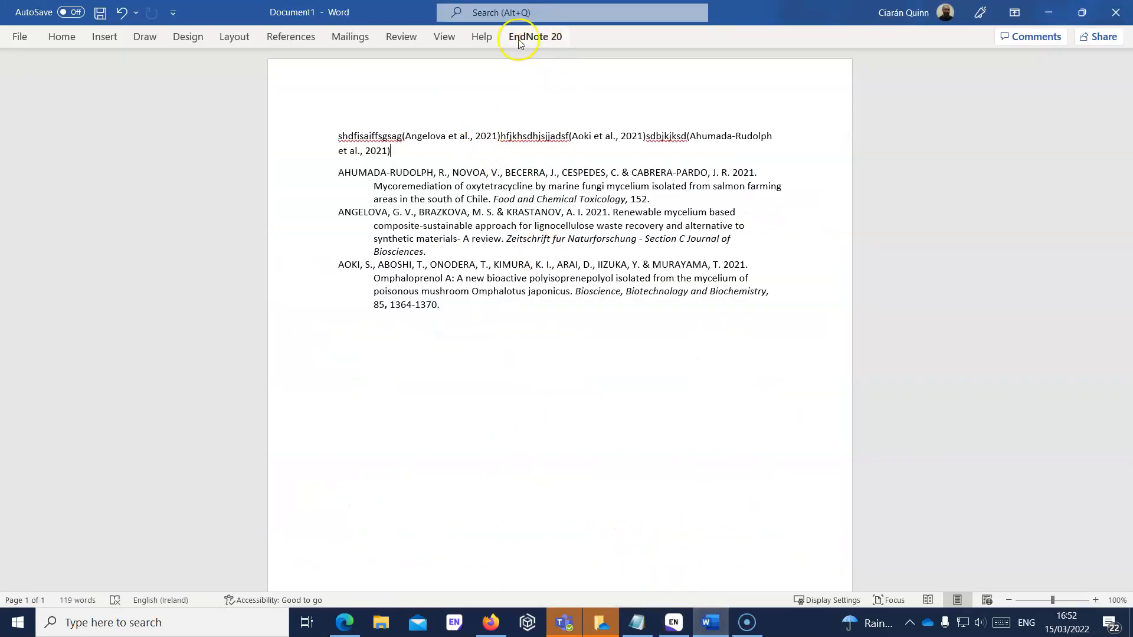
click(548, 37)
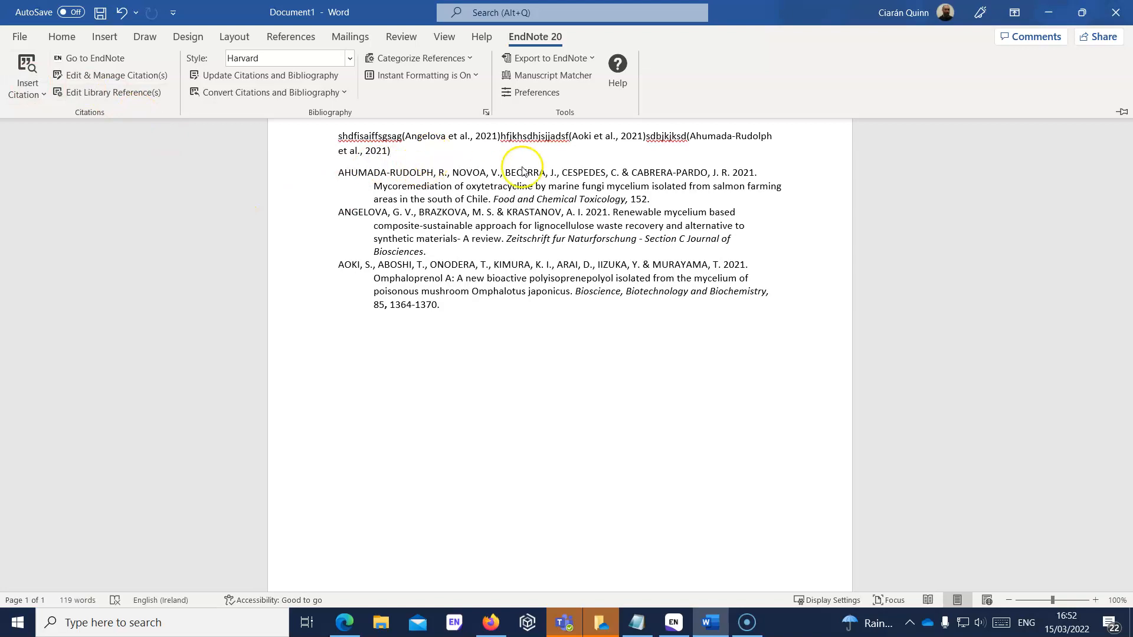
text(gfjkgdjgfjdgjsghj)
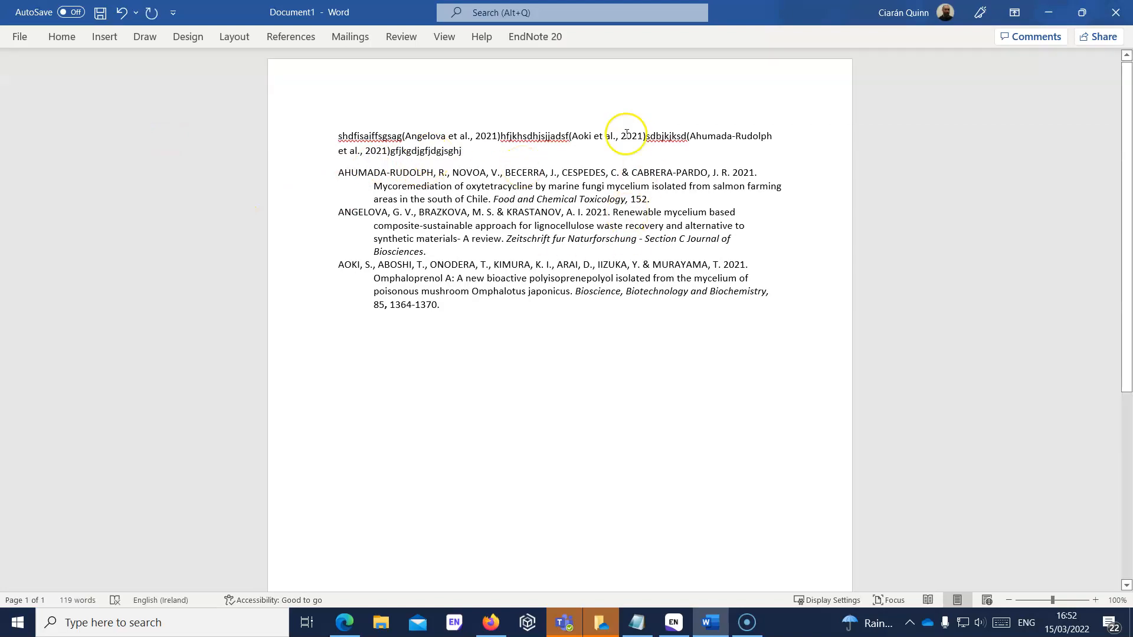
Insert a citation for "Biofabrication of Nanocellulose–Mycelium Hybrid Materials" after the new filler text
click(542, 37)
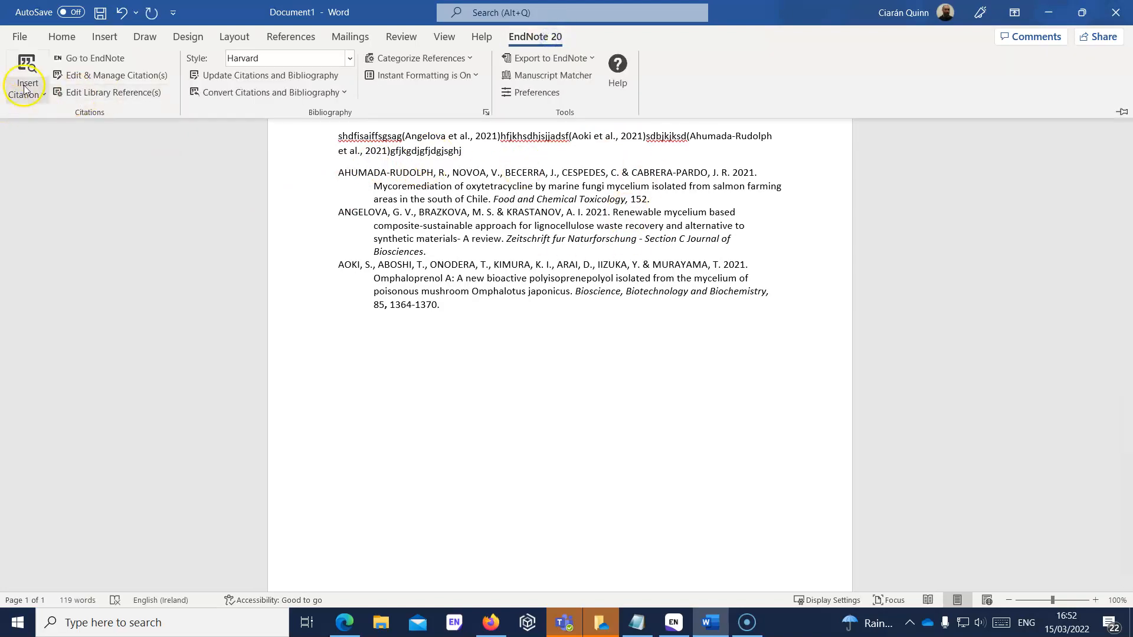
click(26, 82)
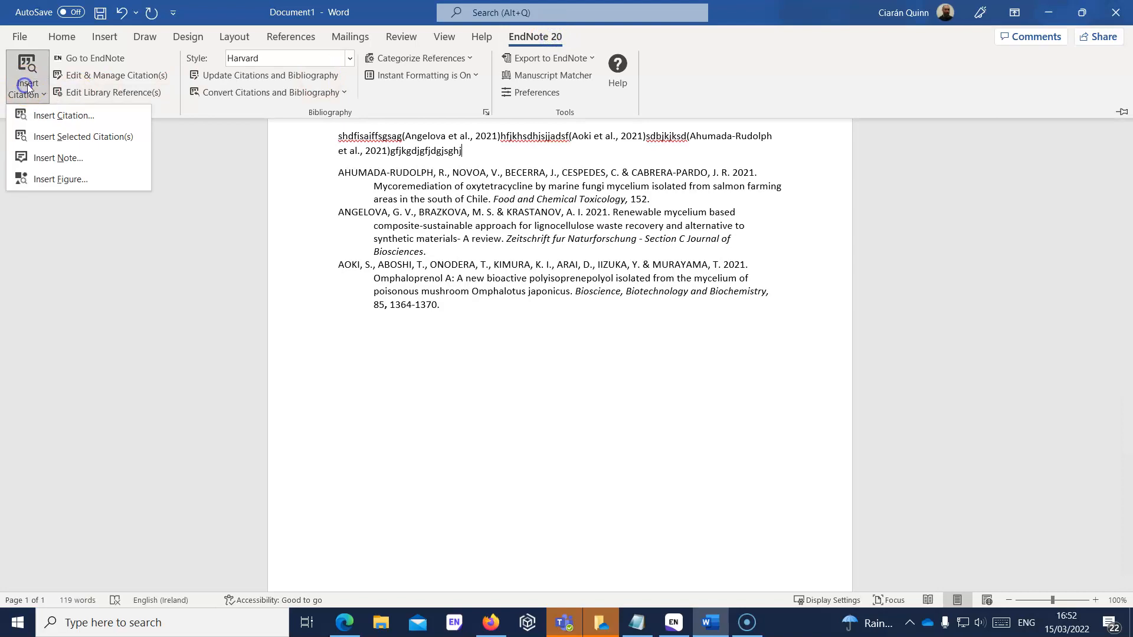
click(60, 118)
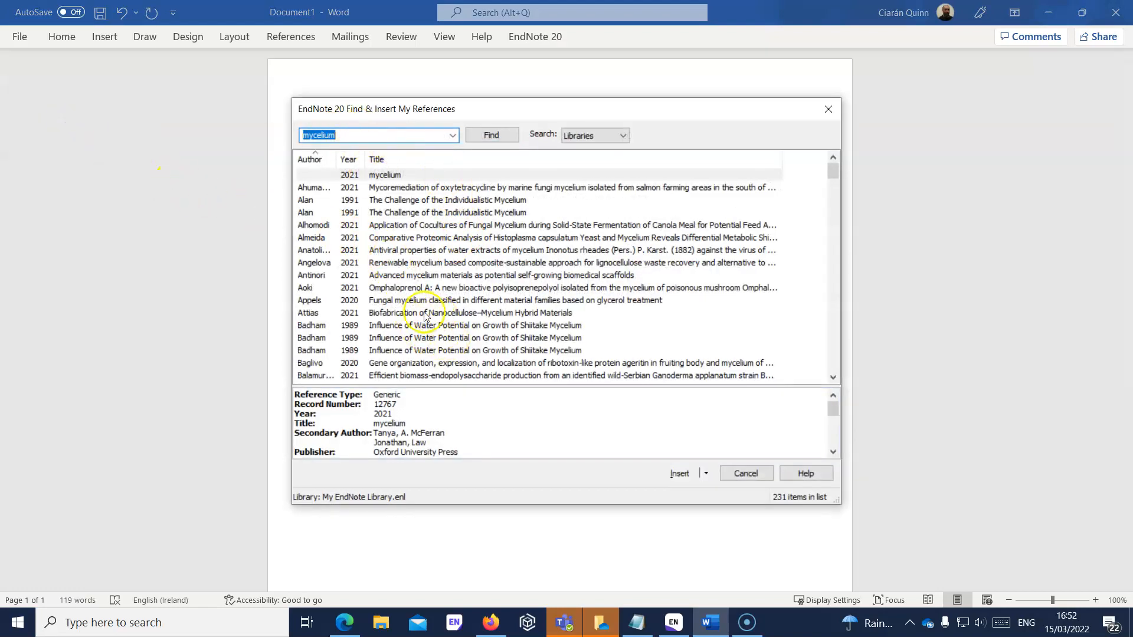
click(404, 313)
click(678, 474)
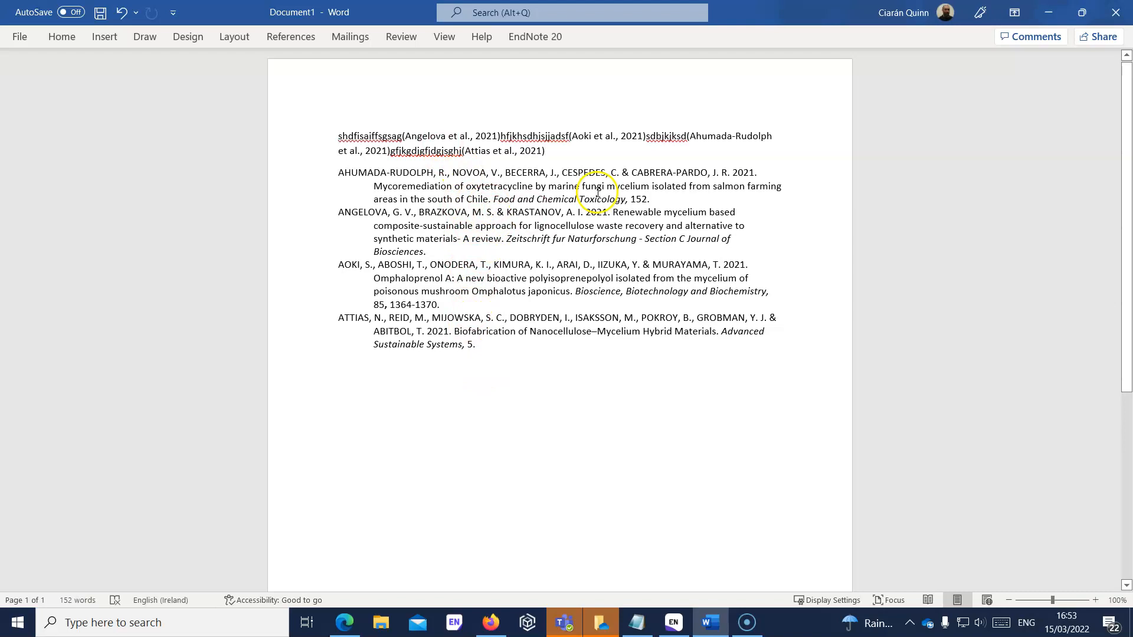
Add the filler text "fkhkjshfkjhskjfhaskj" after the newest citation and insert a footnote at its end
text(fkhkjshfkjhskjfhaskj)
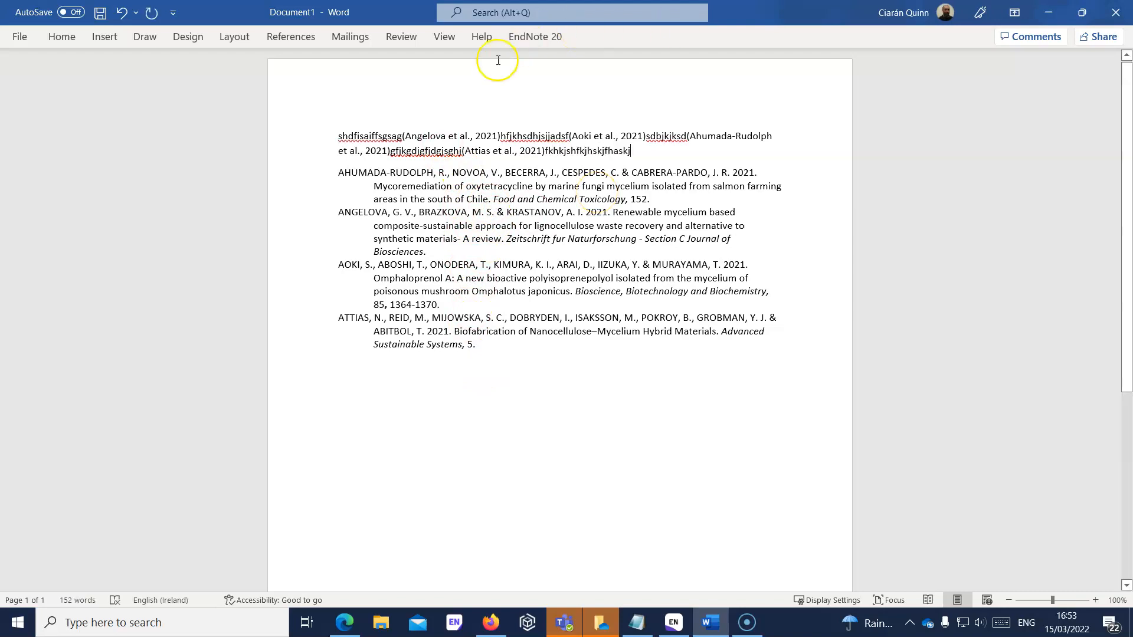
click(285, 39)
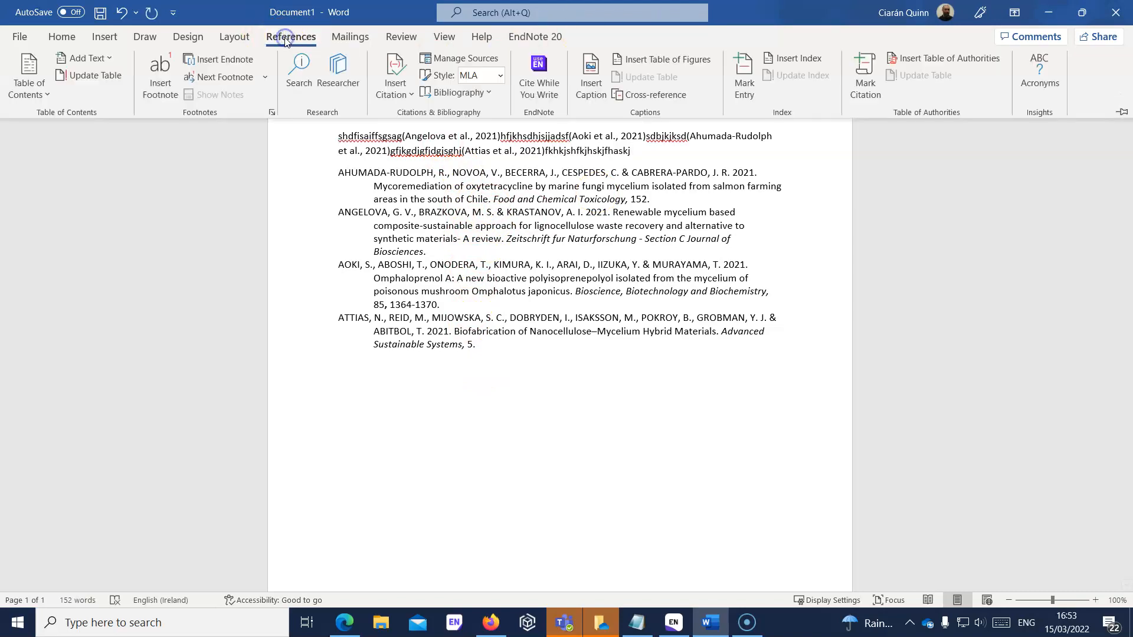
click(159, 80)
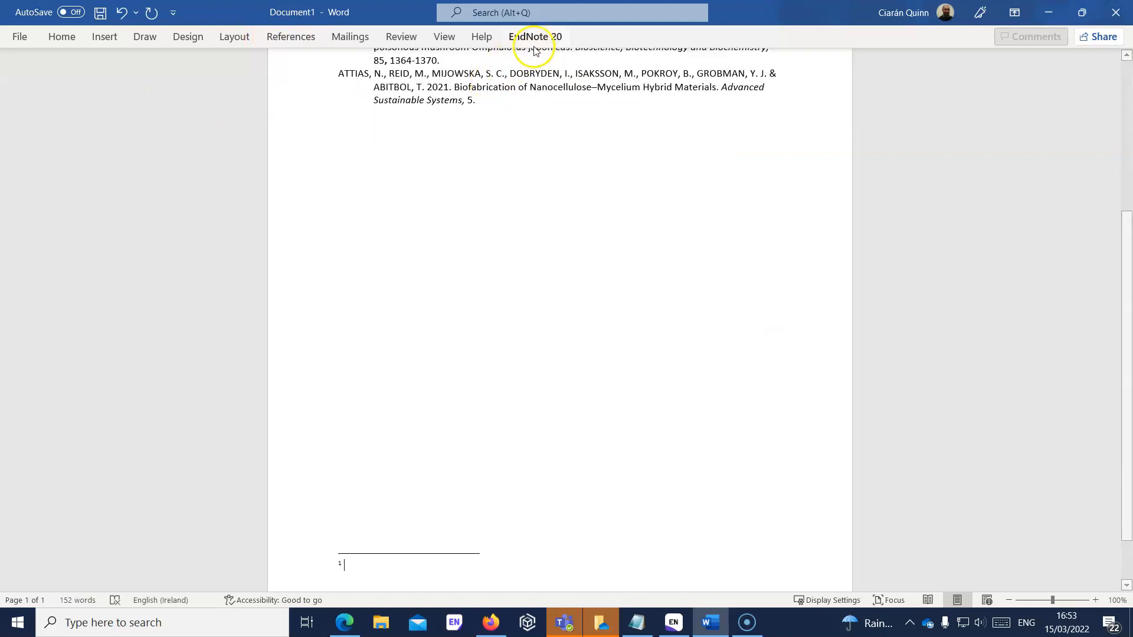
Insert the 2021 reference on cocultures of fungal mycelium and canola meal into the footnote, and check its marker in the text
click(535, 37)
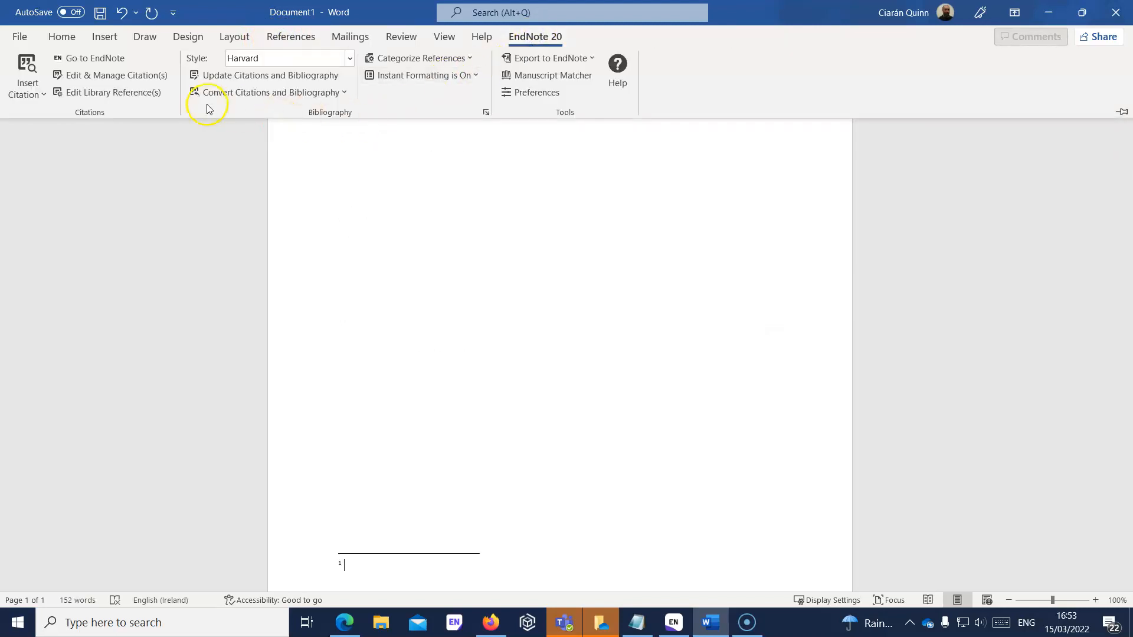
click(30, 93)
click(58, 114)
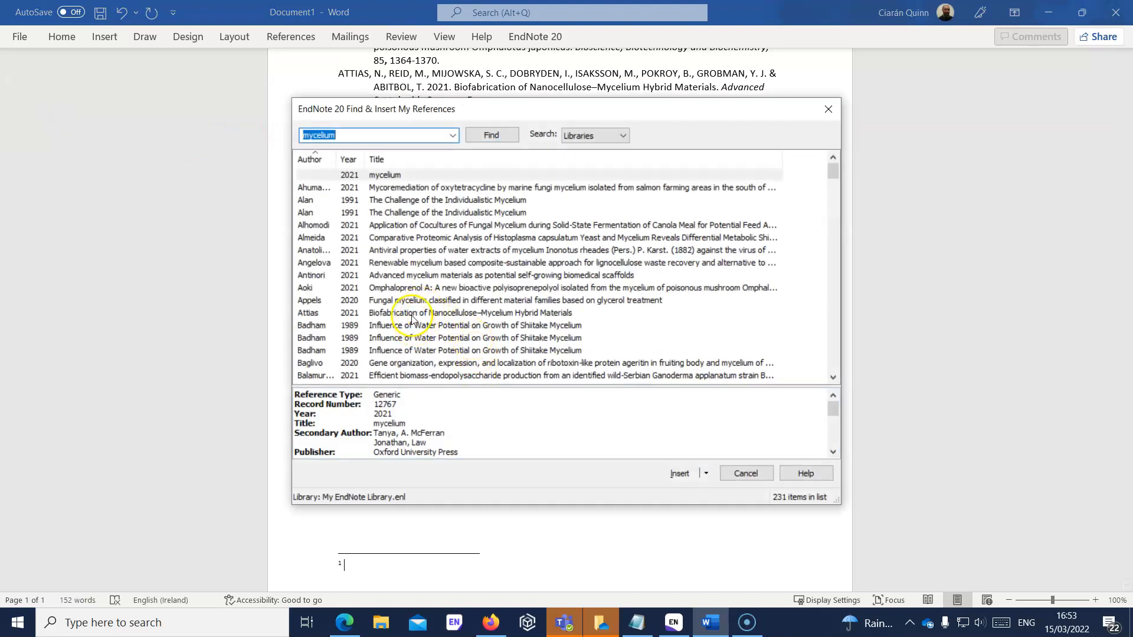
click(391, 229)
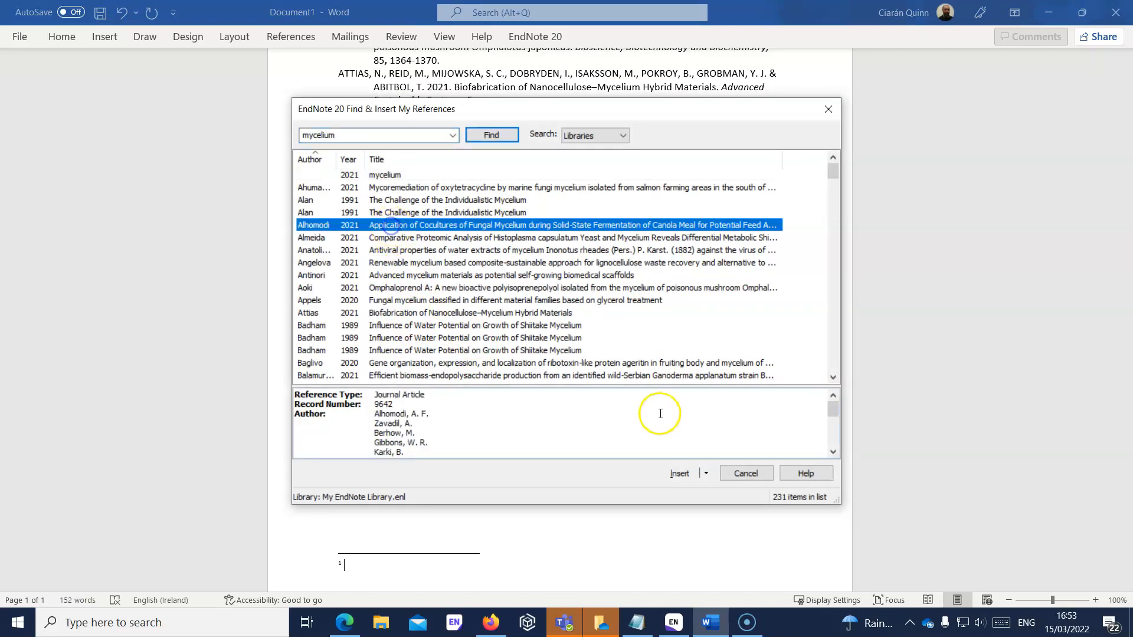
click(680, 473)
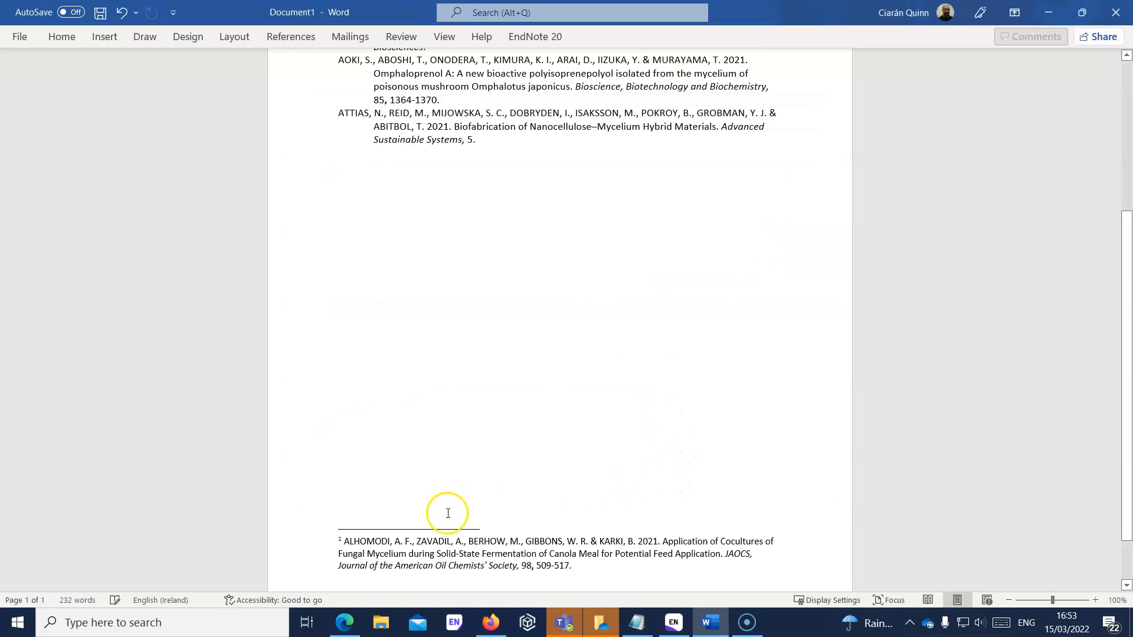
drag(1124, 271, 1121, 121)
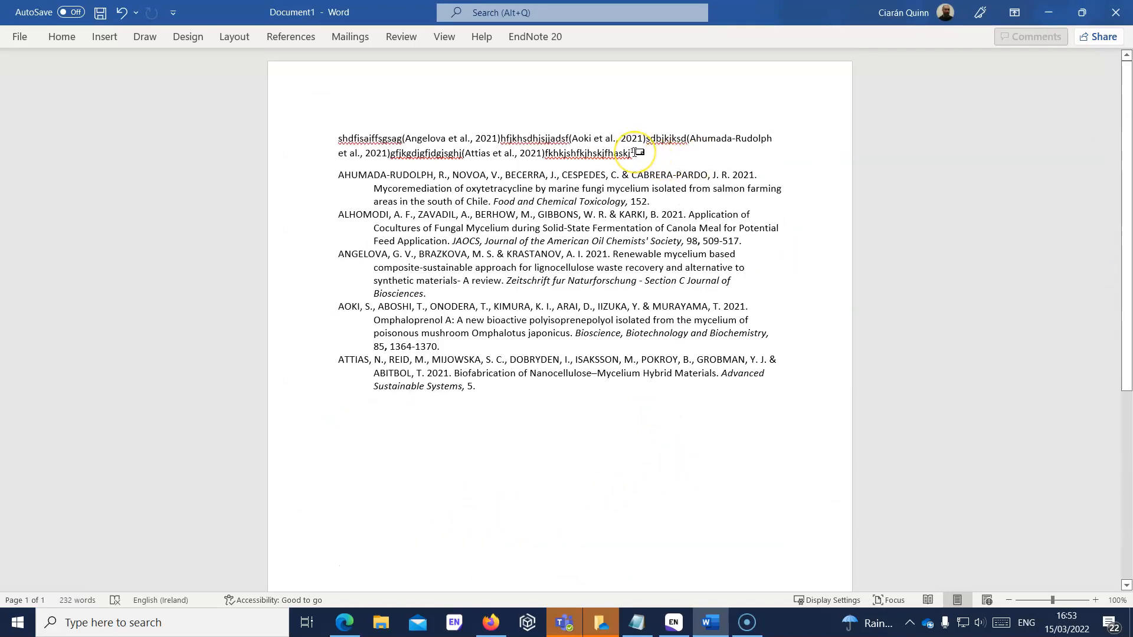
mouse_move(636, 152)
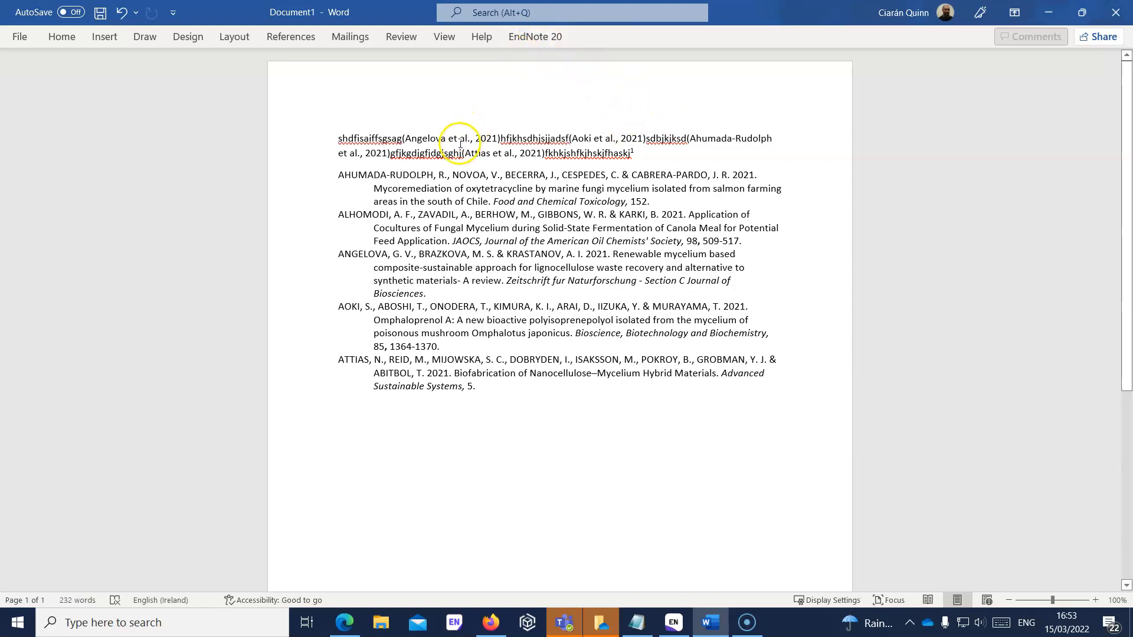
Select the first in-text citation, review its Edit & Manage Citations options such as prefix, suffix and pages, and cancel without changes
click(422, 139)
click(417, 175)
click(448, 139)
click(534, 37)
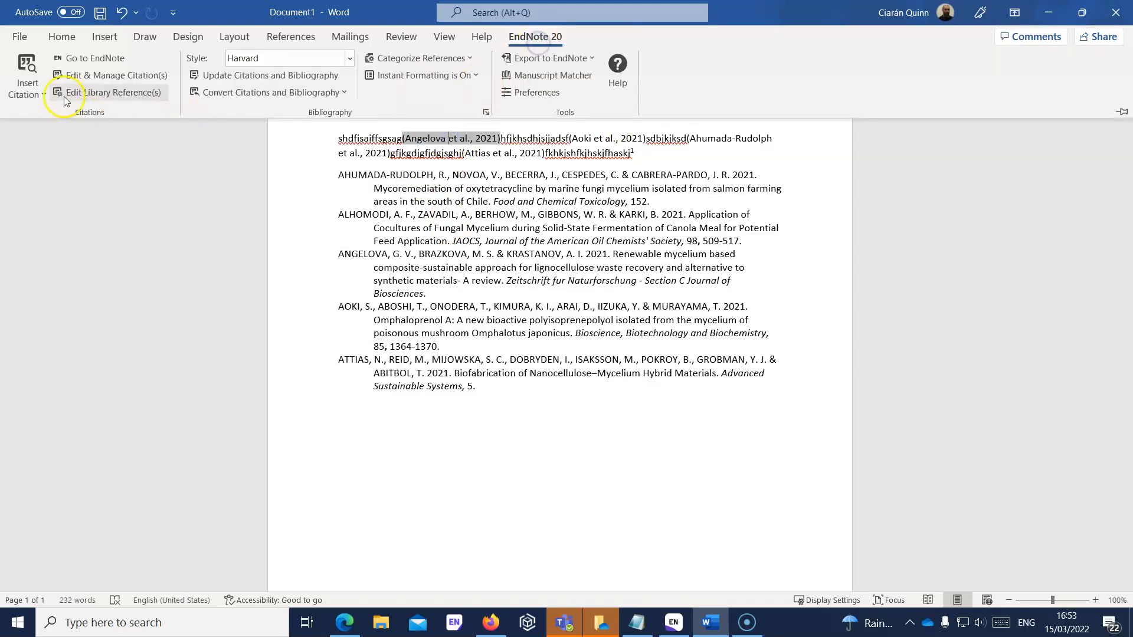
click(97, 77)
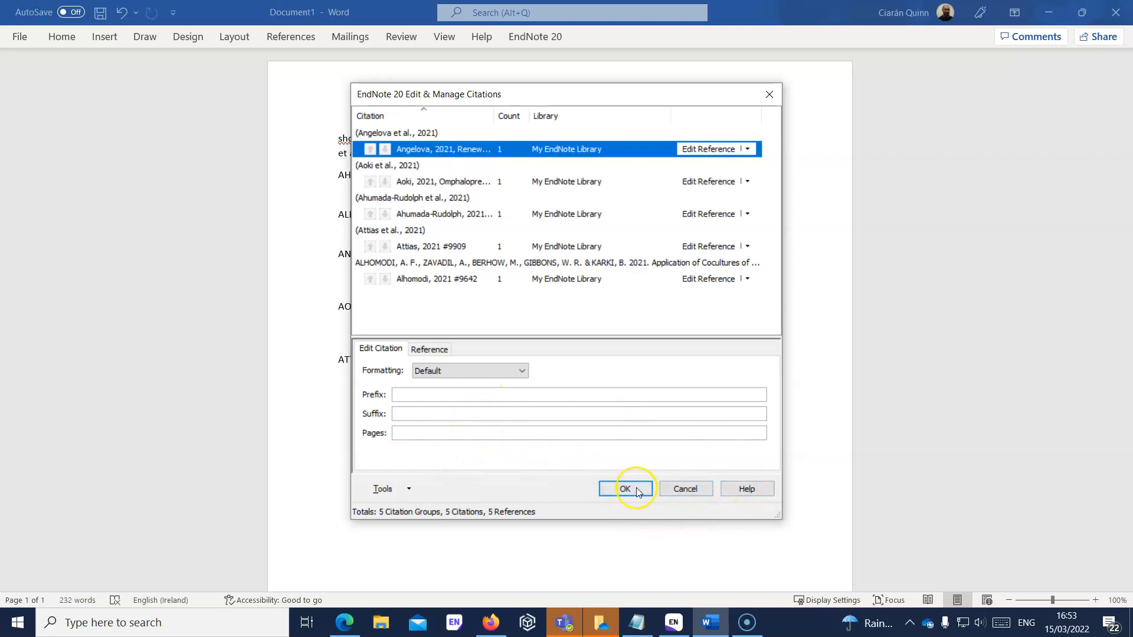
click(678, 489)
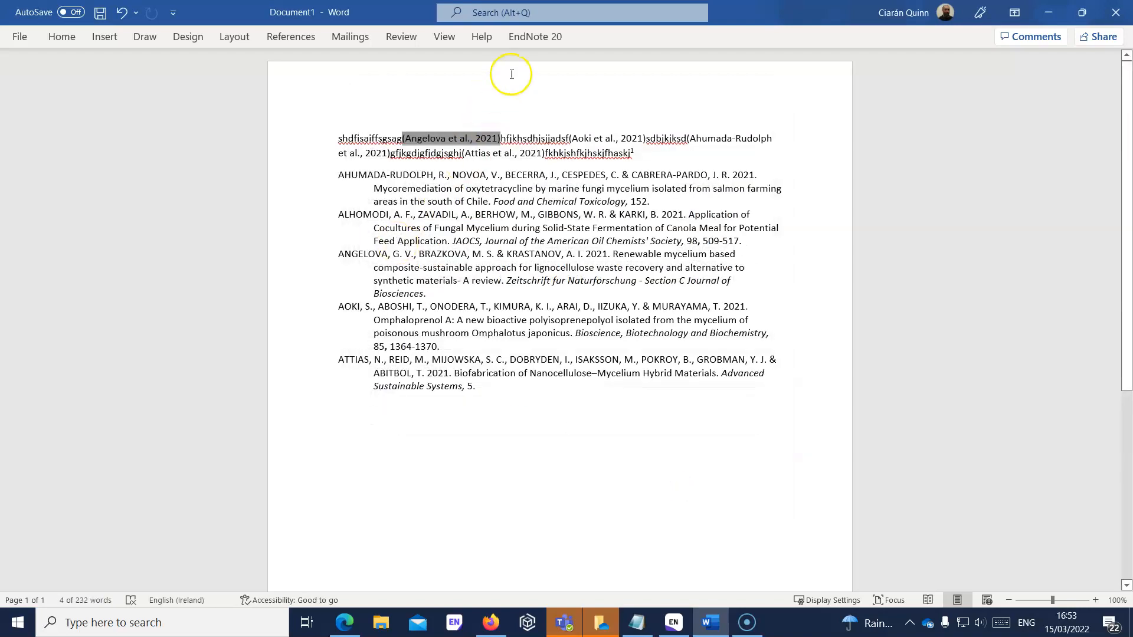
Change the document's citation and bibliography style to APA 7th
click(538, 37)
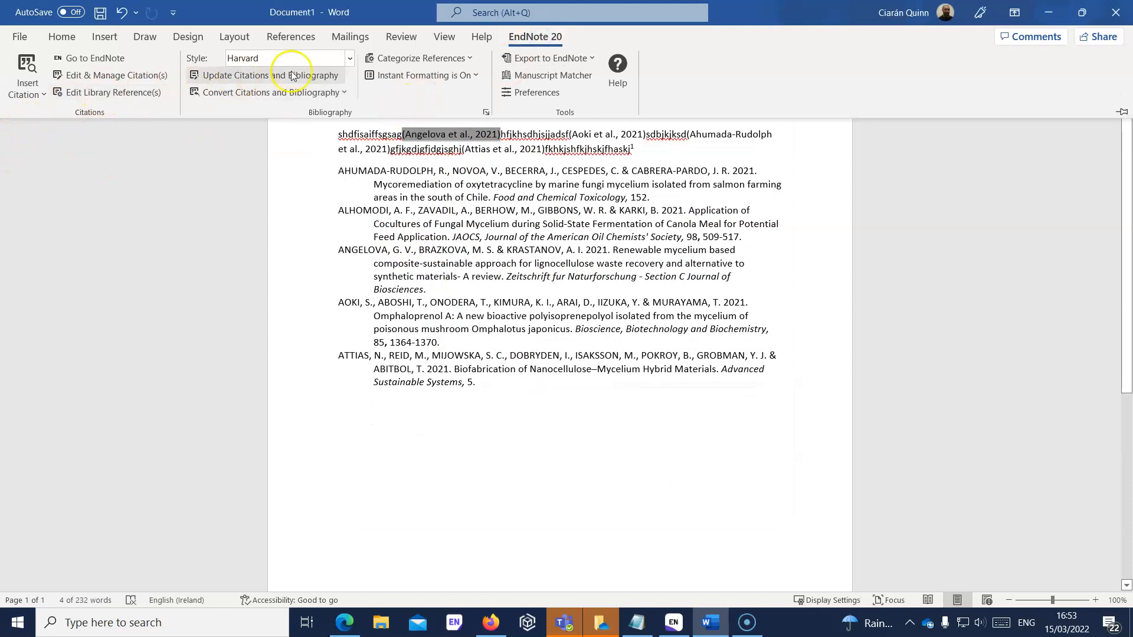
click(350, 58)
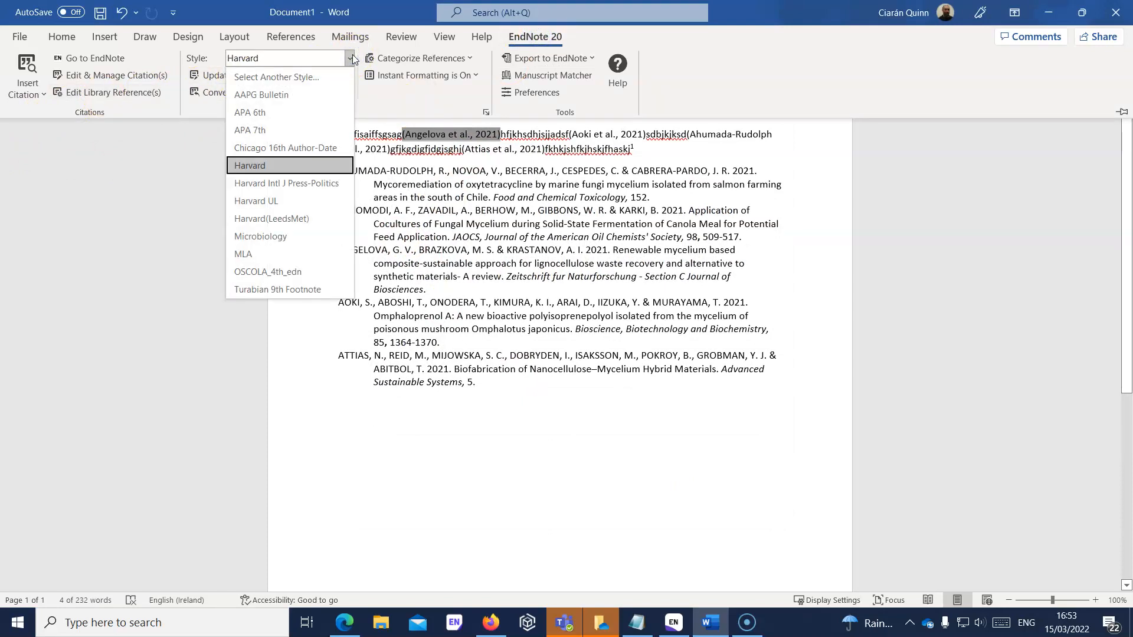
click(301, 130)
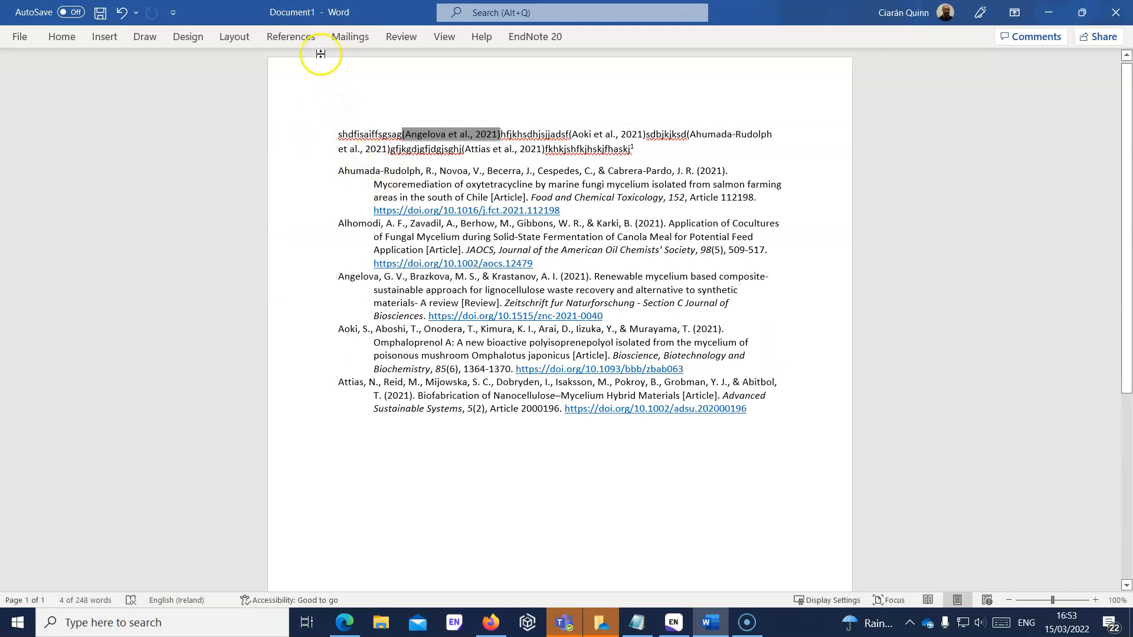
View the available citation styles and the option to select another style, keeping APA 7th
click(534, 37)
click(348, 58)
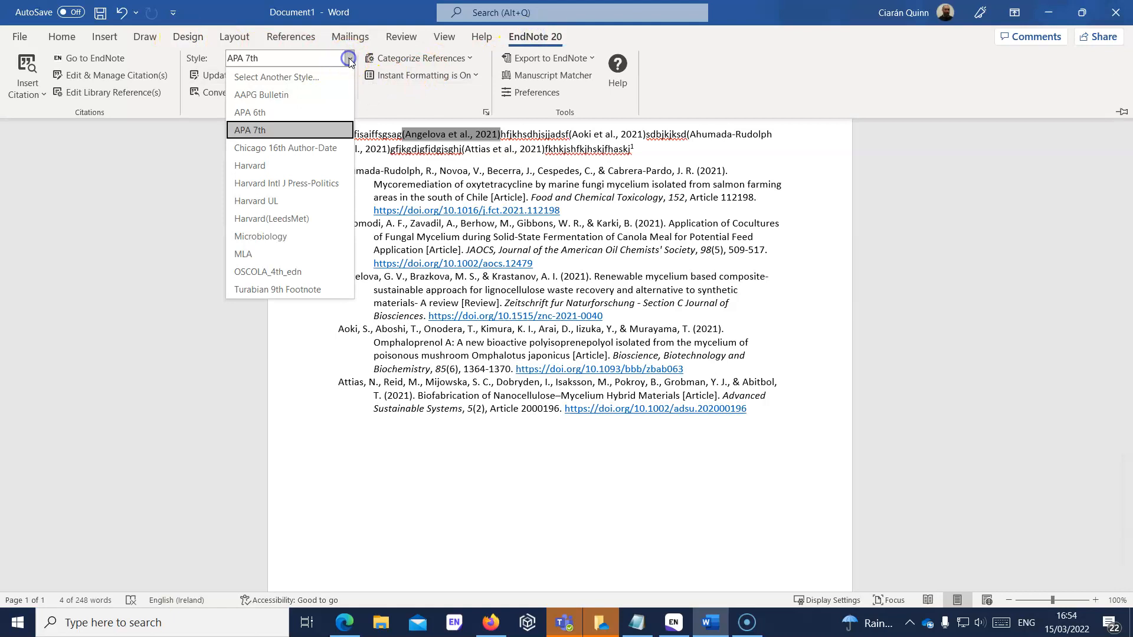
click(296, 83)
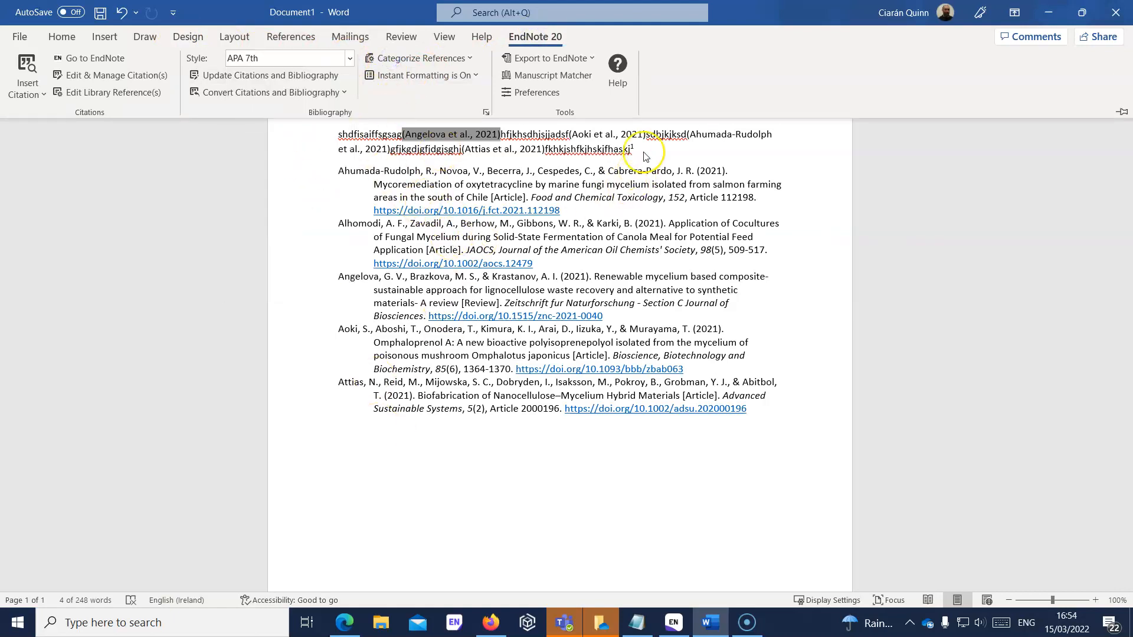
Select in-text citations to show their field codes, and locate the command that converts citations and bibliography to plain text
click(600, 135)
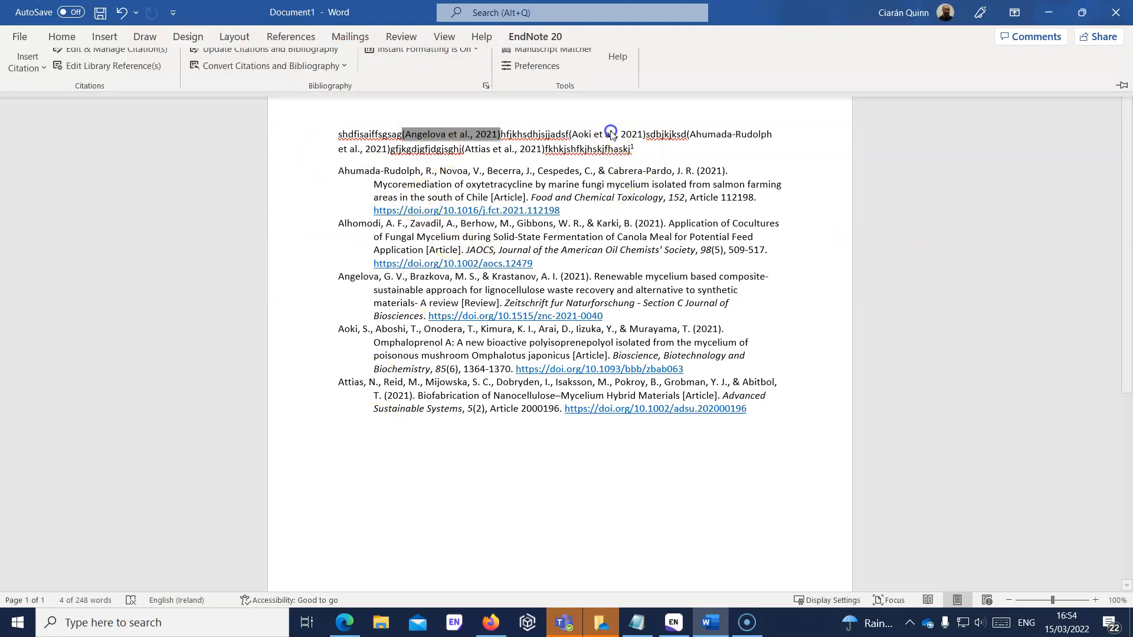
click(490, 197)
click(441, 137)
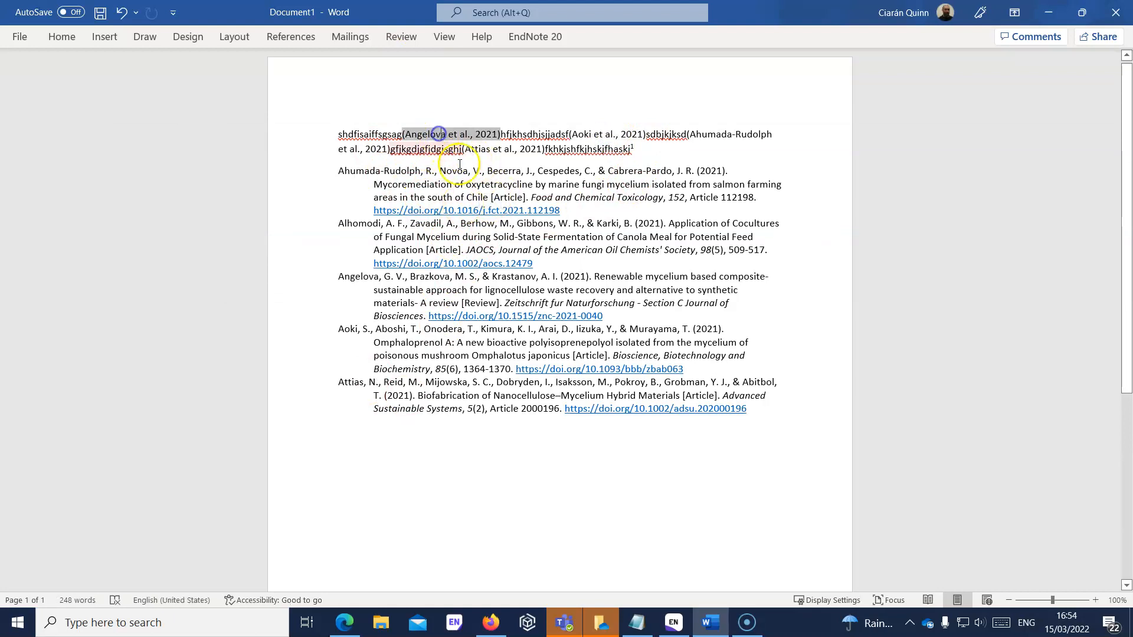
click(527, 39)
click(342, 93)
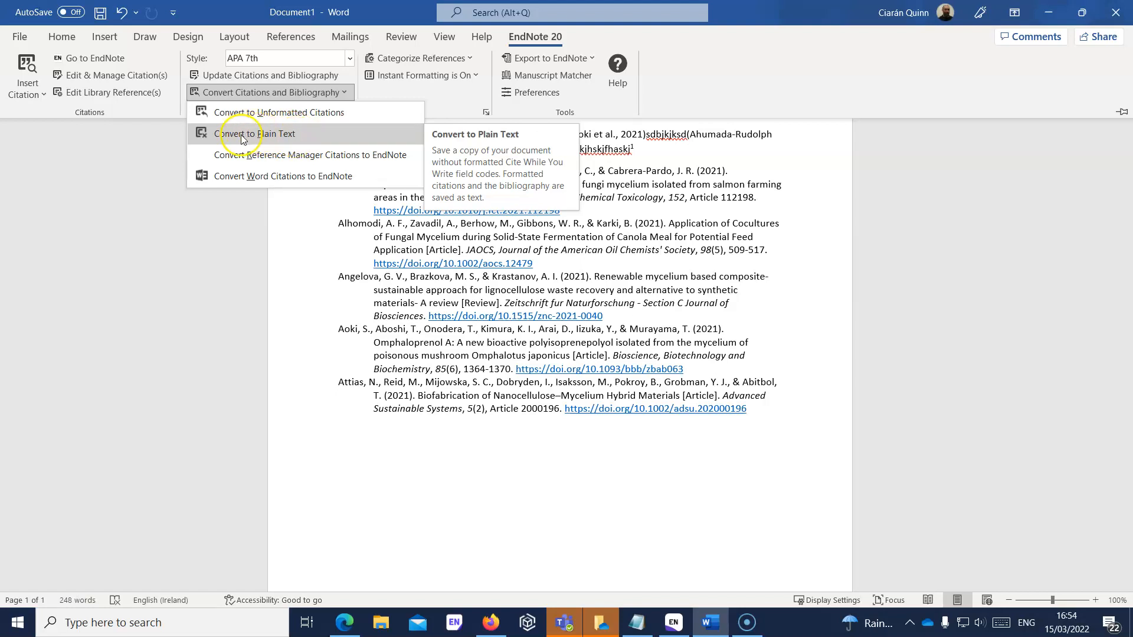
click(291, 133)
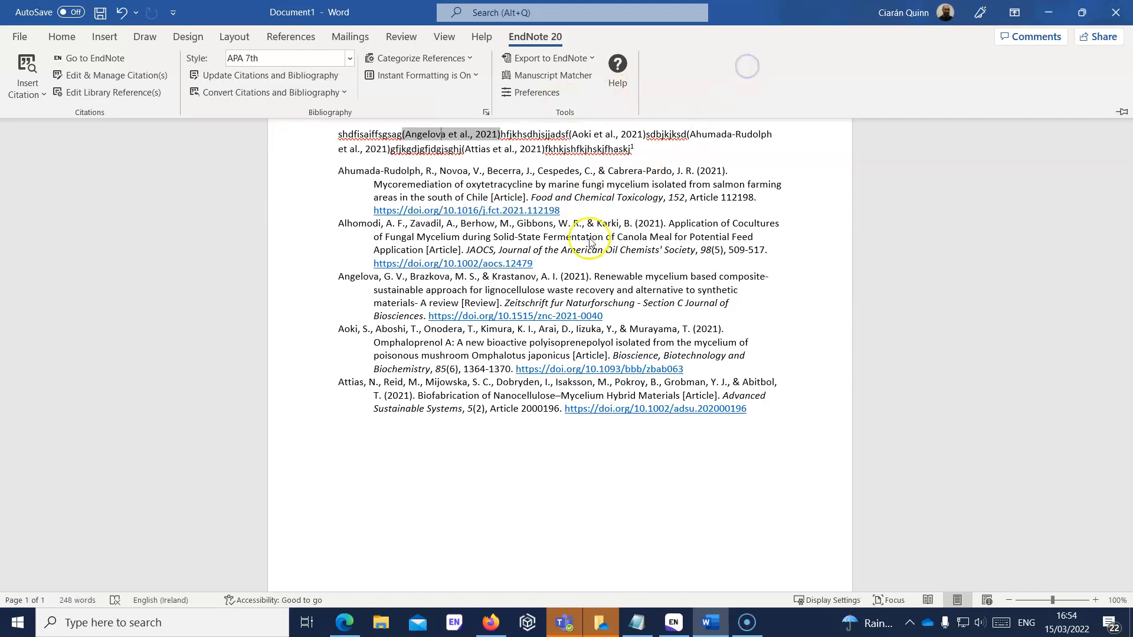
Review the application choices in the EndNote Cite While You Write preferences, and cancel without changes
click(545, 94)
click(607, 192)
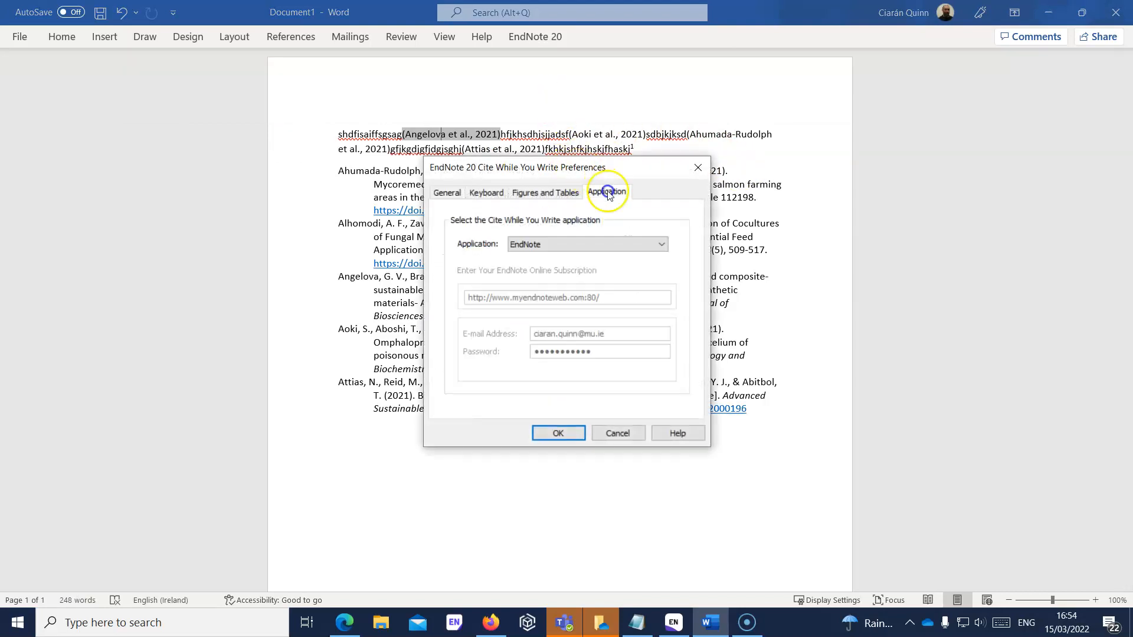
click(661, 244)
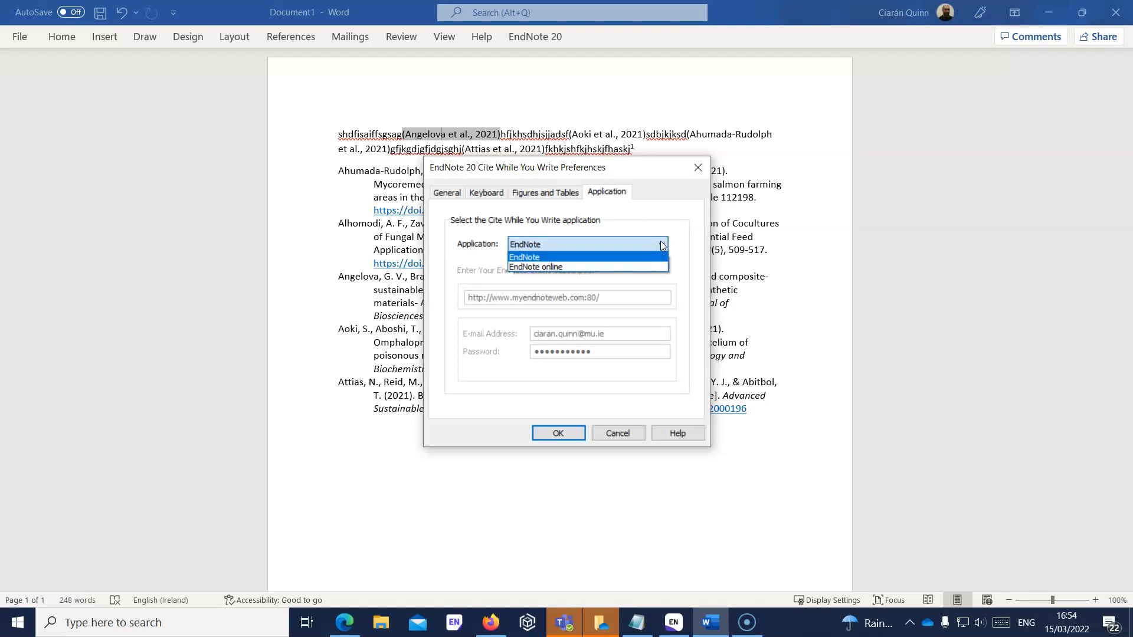
click(619, 431)
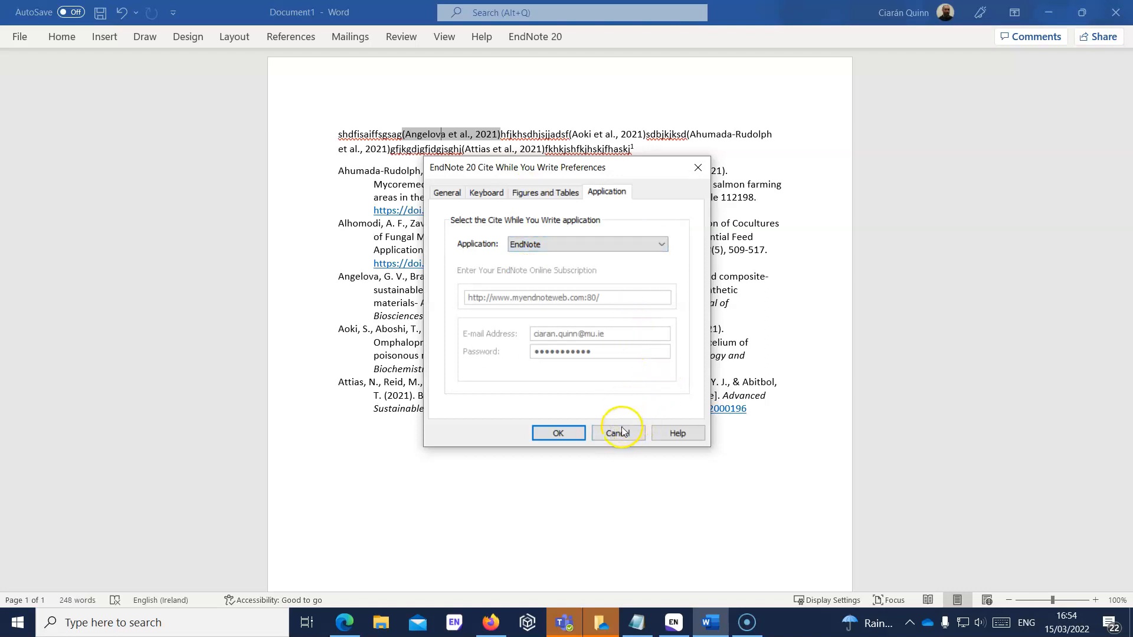
click(618, 434)
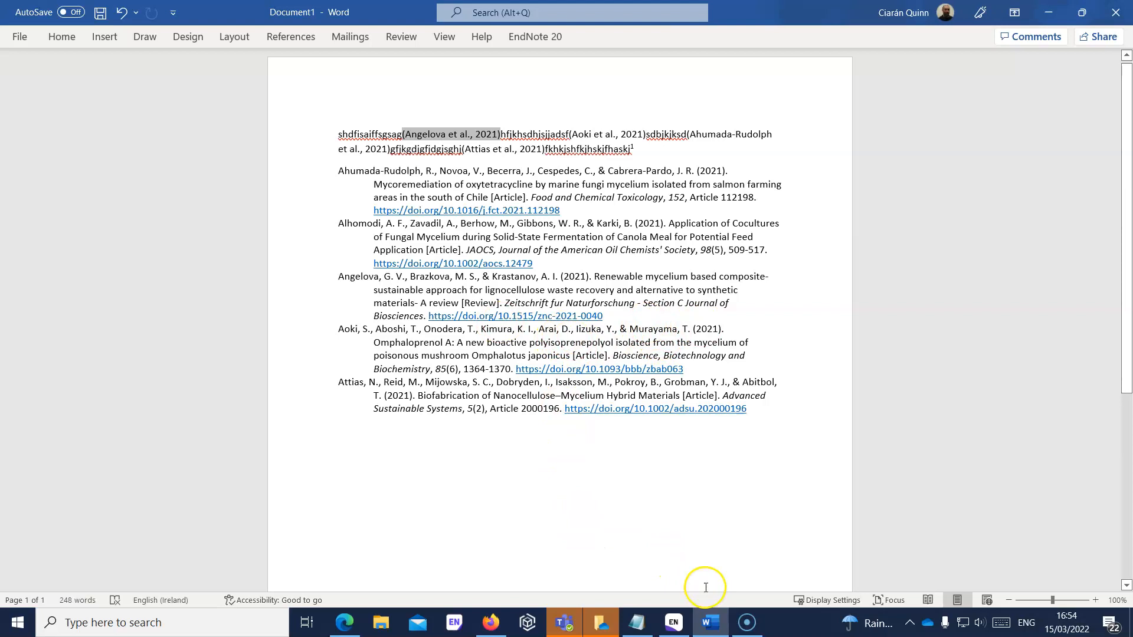
Switch to the Scopus results in the browser, export the three selected documents in RIS format, and open the downloaded file in EndNote
click(346, 624)
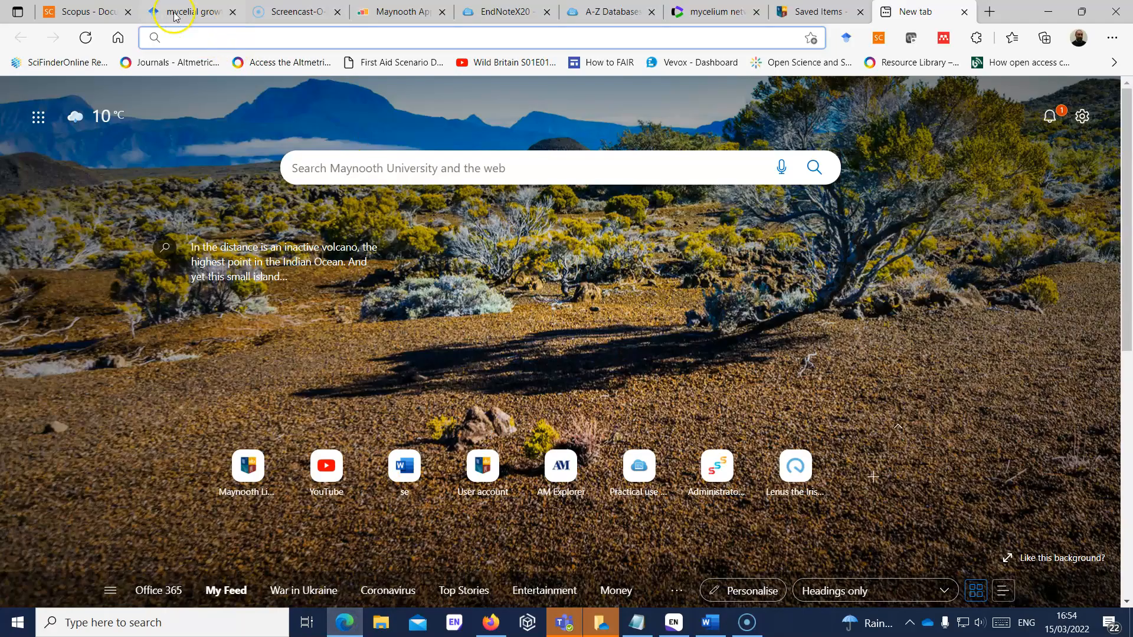
click(82, 12)
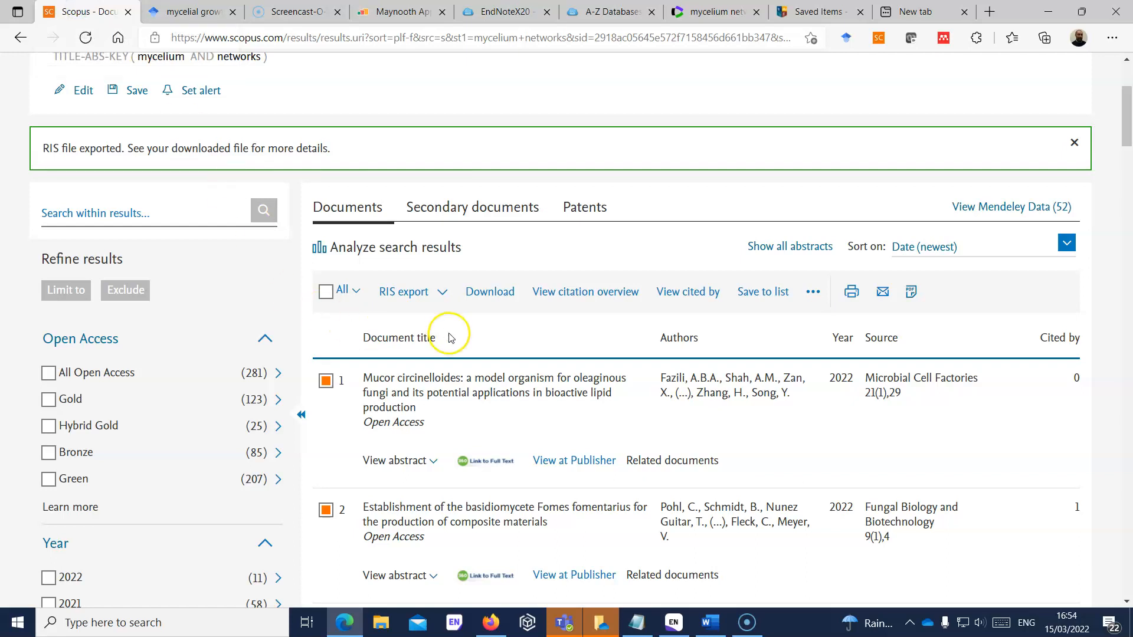
click(1128, 77)
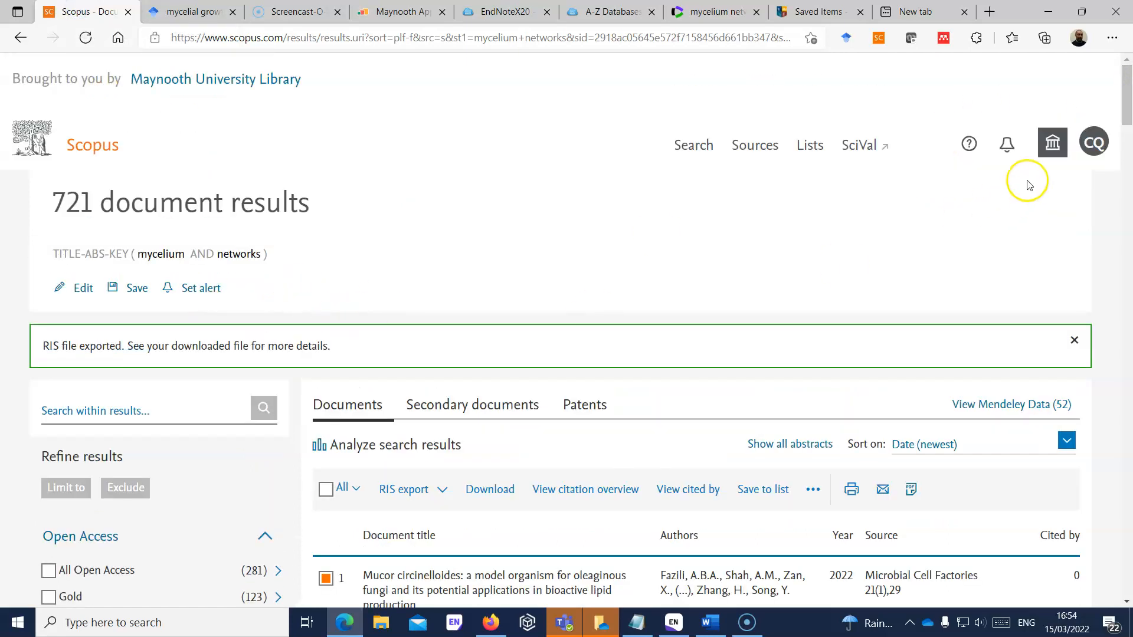
drag(1127, 87, 1128, 118)
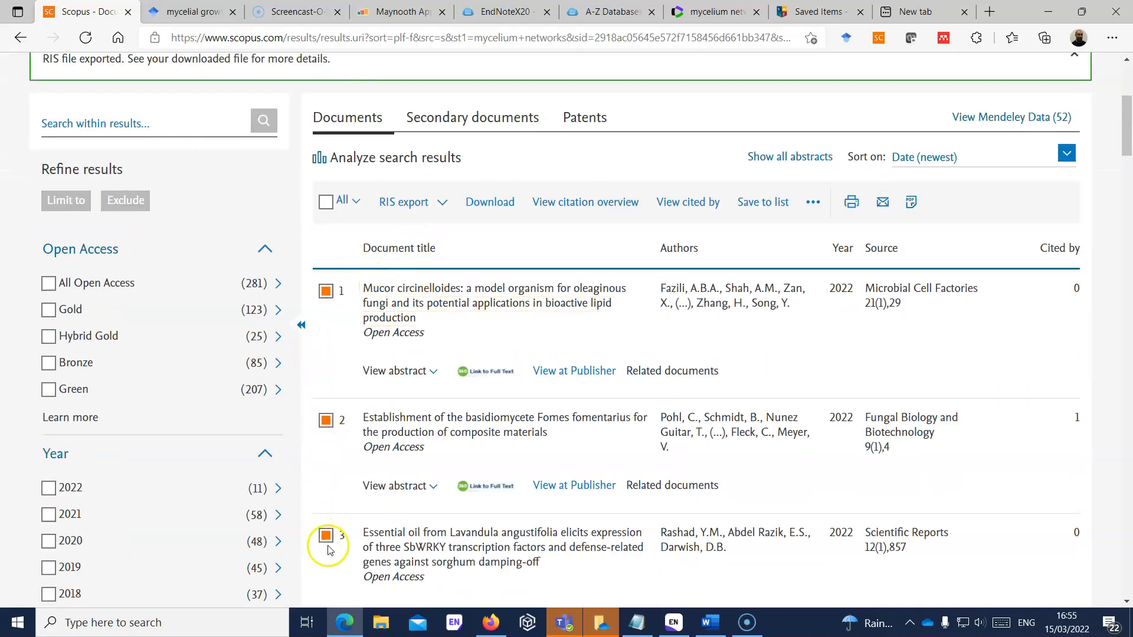
click(447, 203)
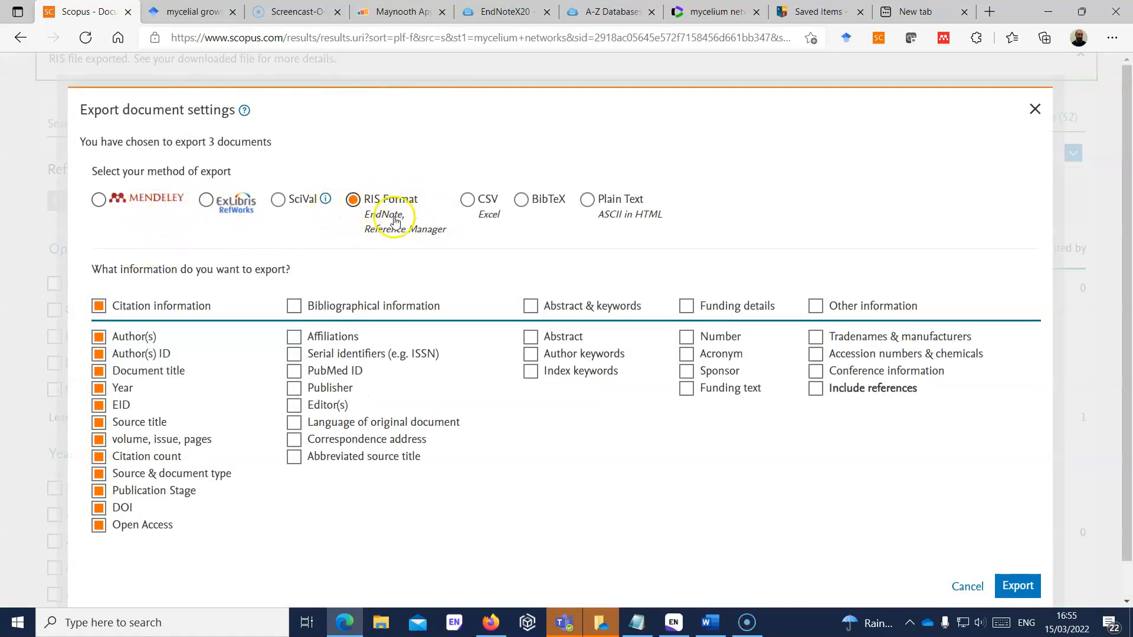
click(1021, 586)
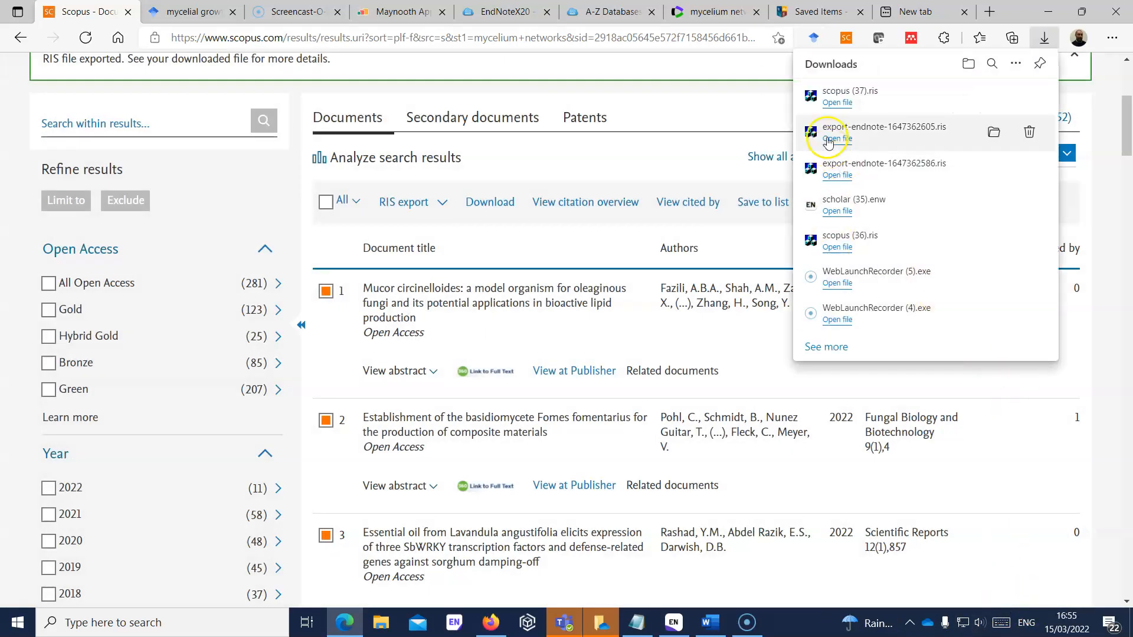
click(838, 102)
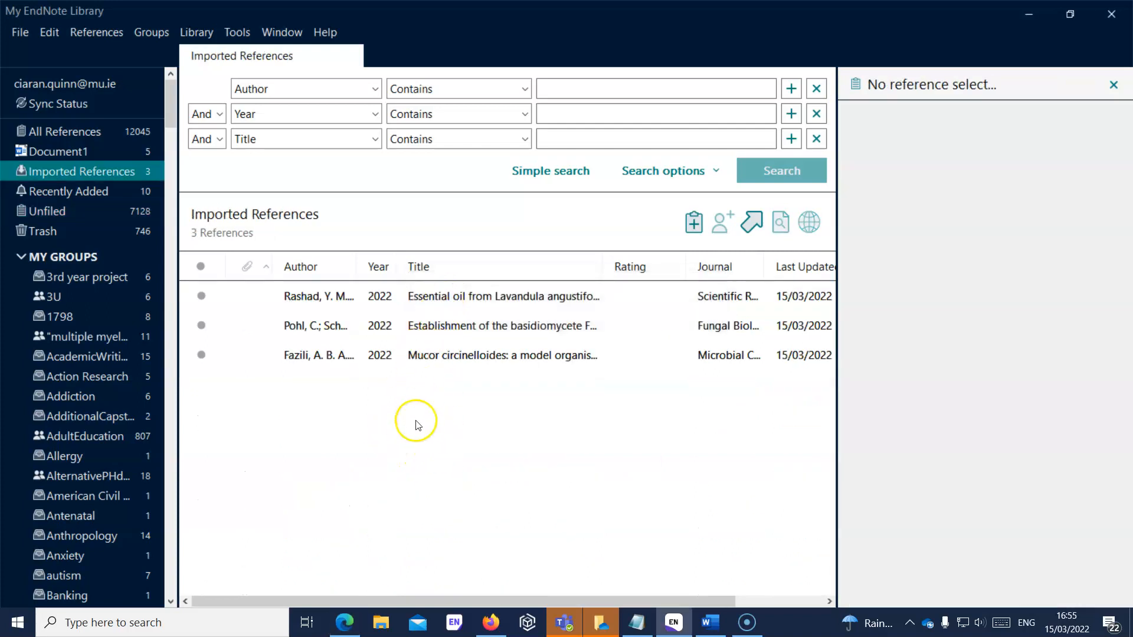
Select the three imported references and view the groups they can be added to, without adding them
click(329, 296)
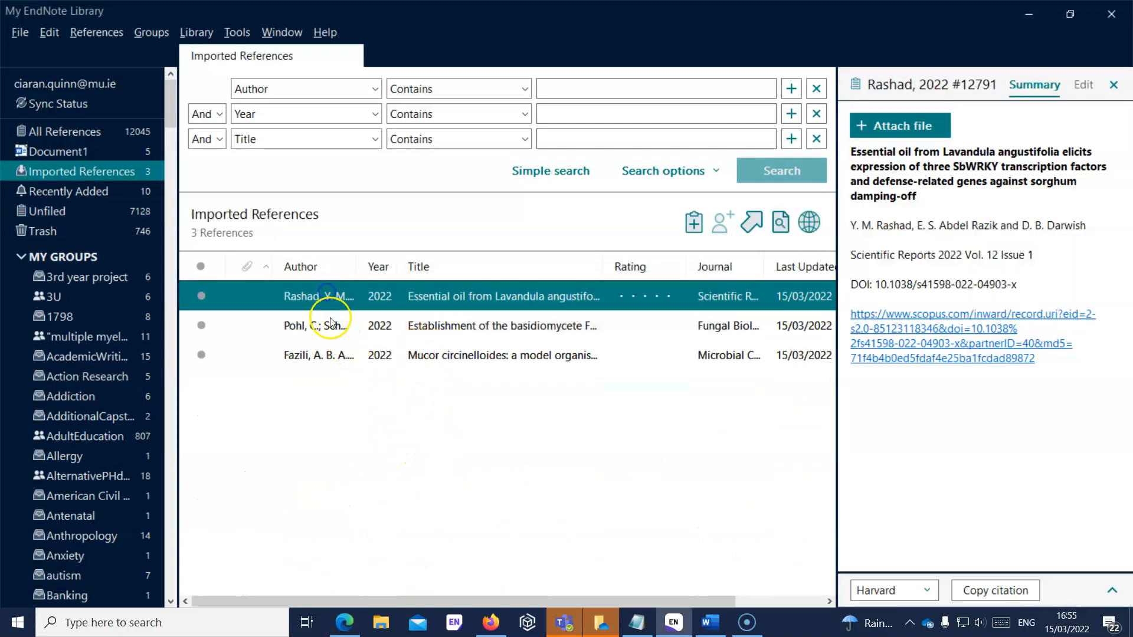
shift+click(324, 326)
shift+click(335, 355)
right_click(335, 356)
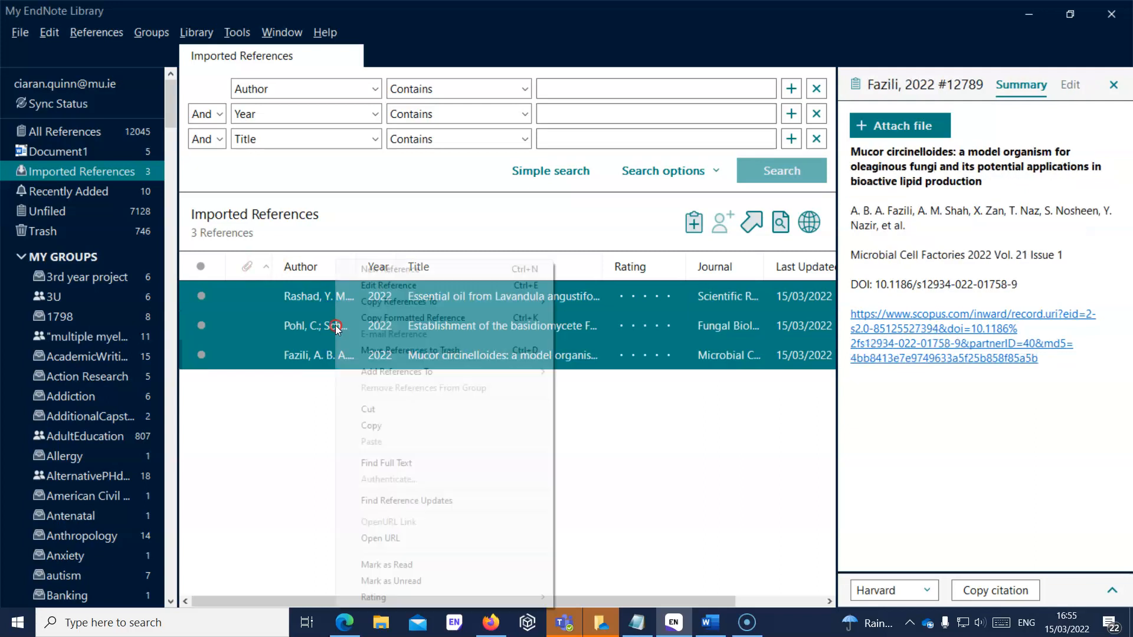
mouse_move(383, 377)
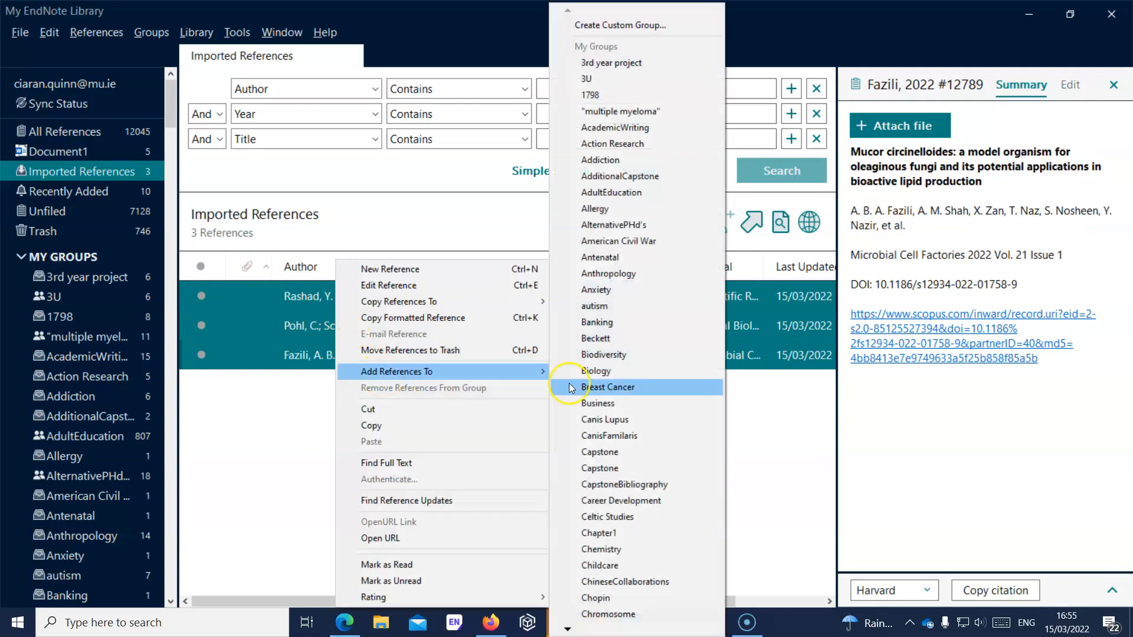
click(771, 408)
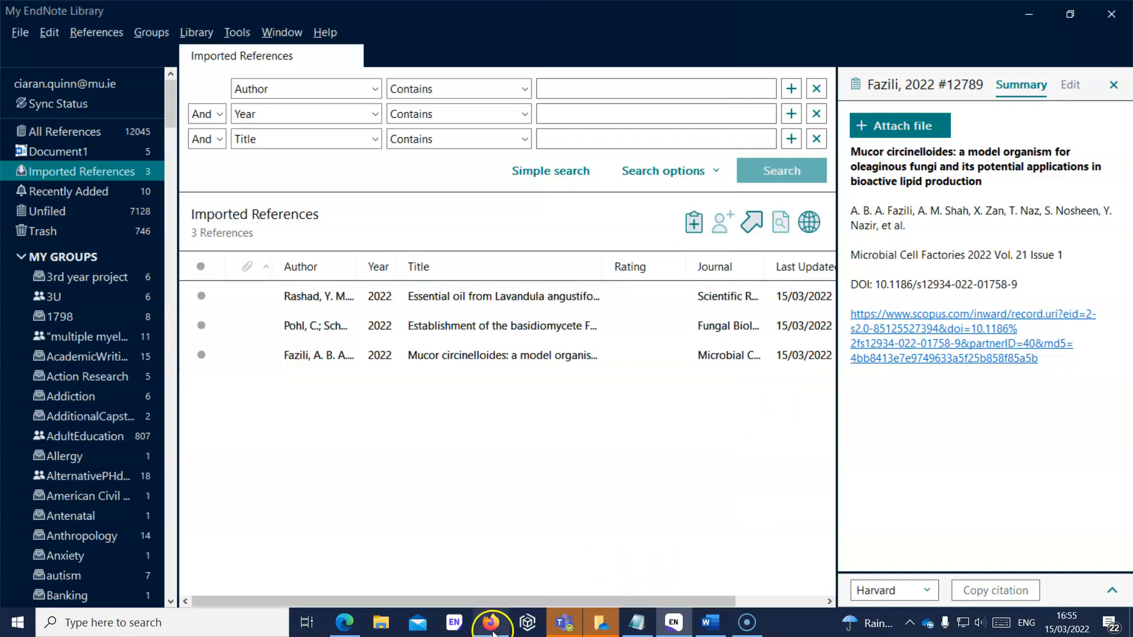
In Google Scholar, export the first mycelial growth result's citation in EndNote format and open the downloaded file in EndNote
click(346, 620)
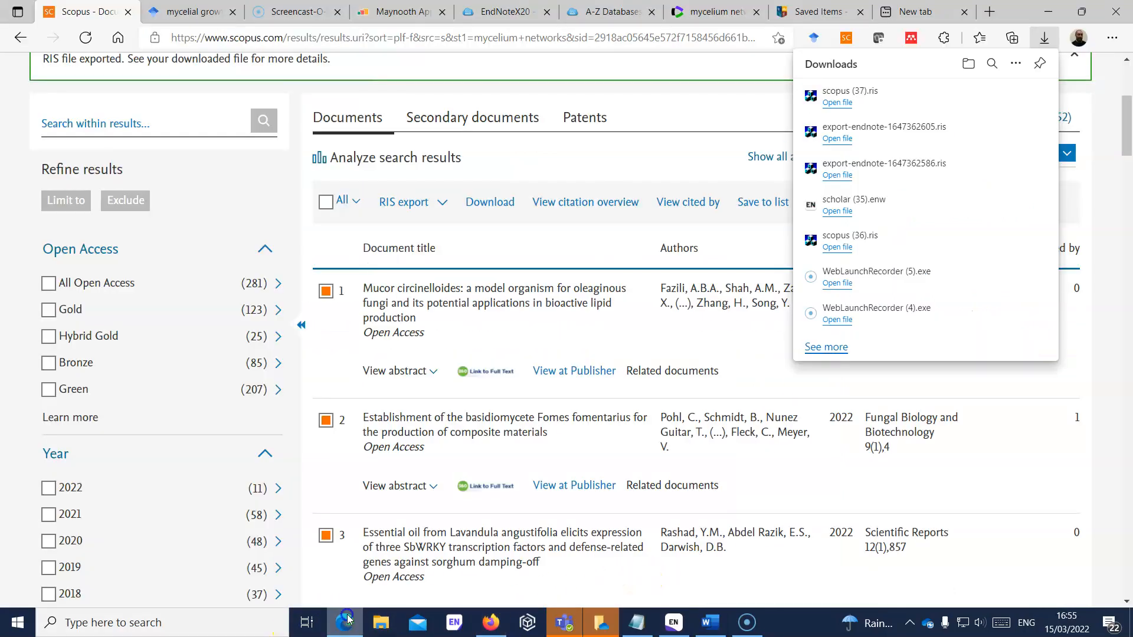
click(189, 12)
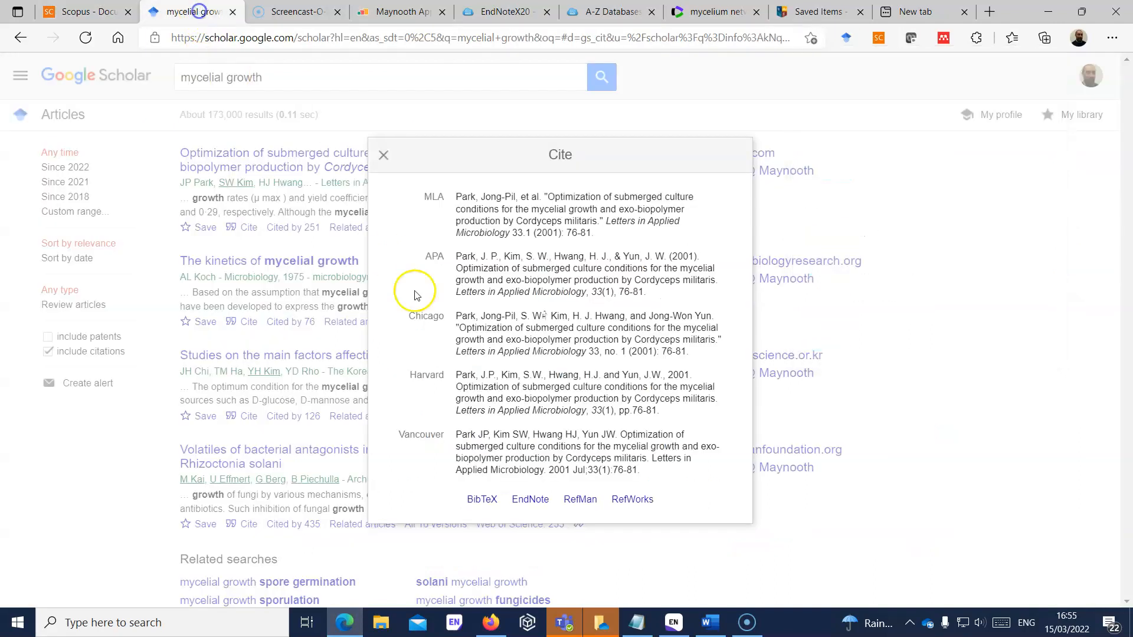
click(384, 155)
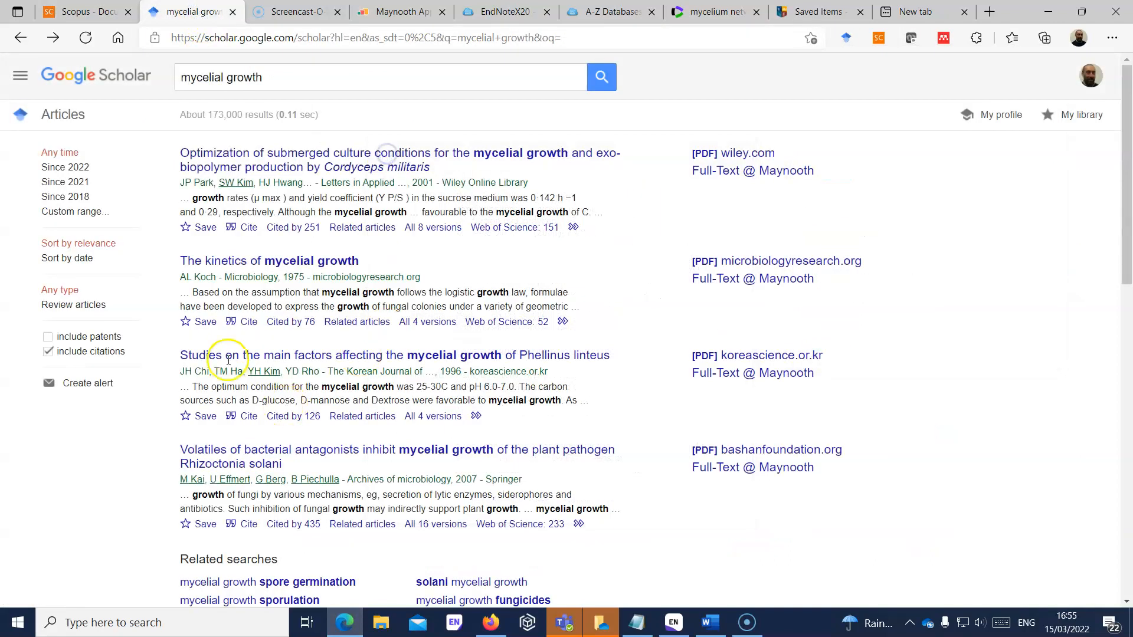
click(234, 229)
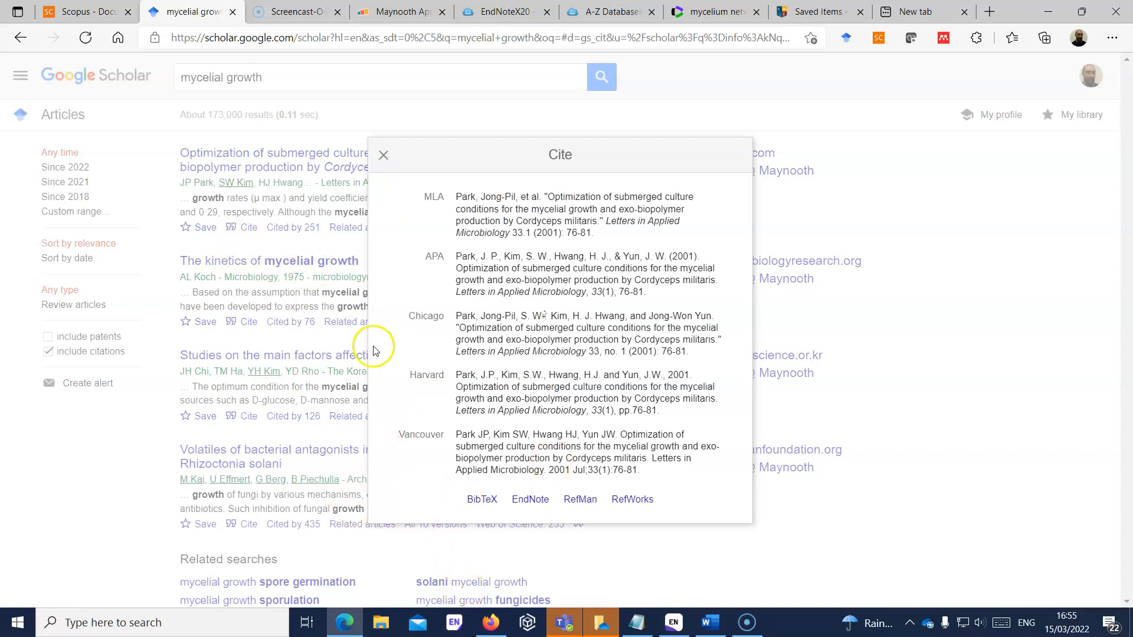
click(530, 505)
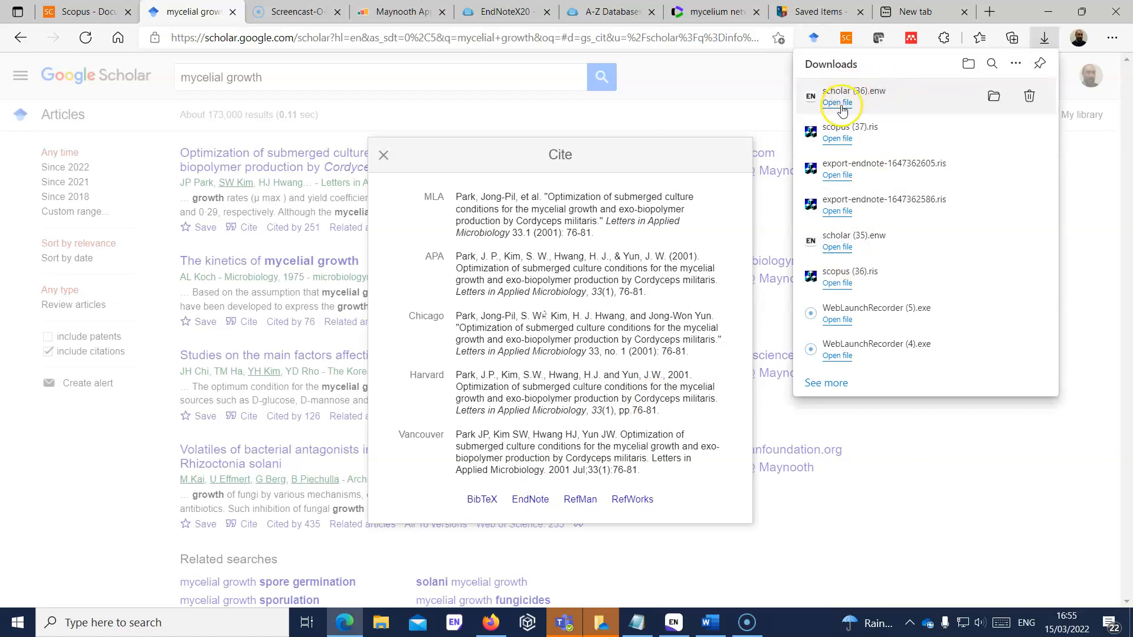
click(839, 101)
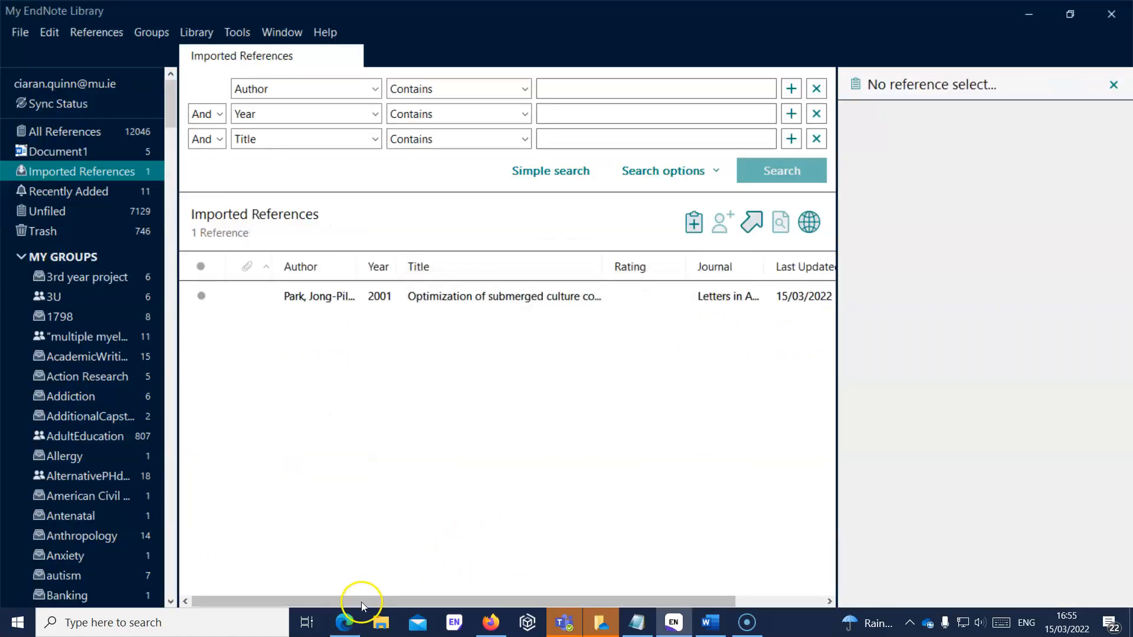
In the browser's Web of Science results, select the first two records, export them to EndNote desktop, and open the downloaded file
click(348, 621)
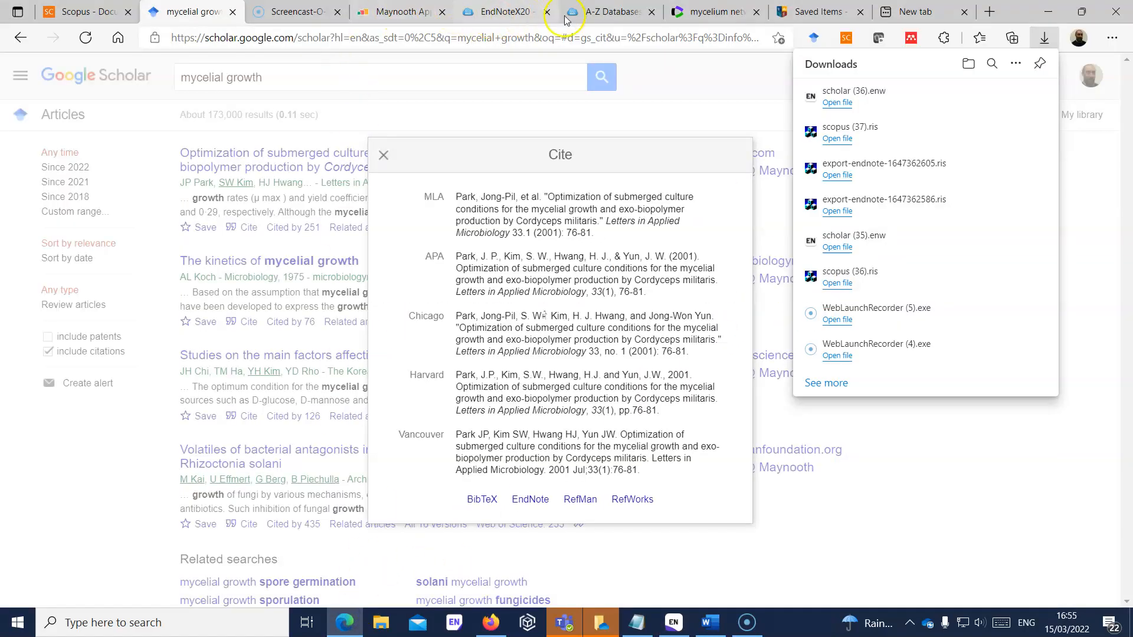
click(727, 15)
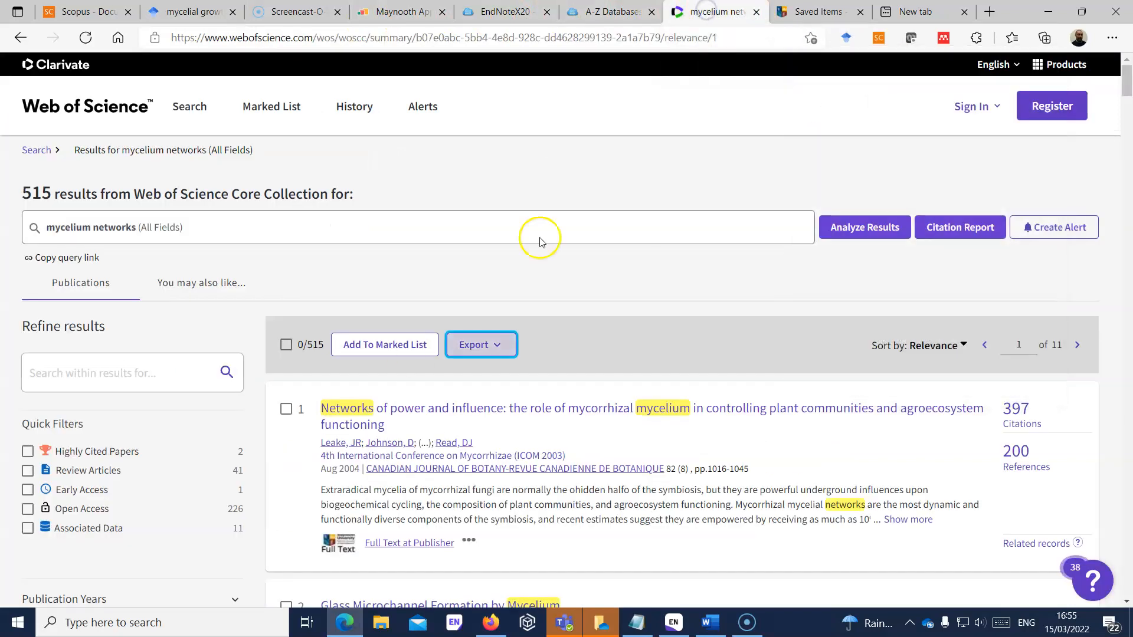
drag(1128, 84, 1130, 89)
click(286, 318)
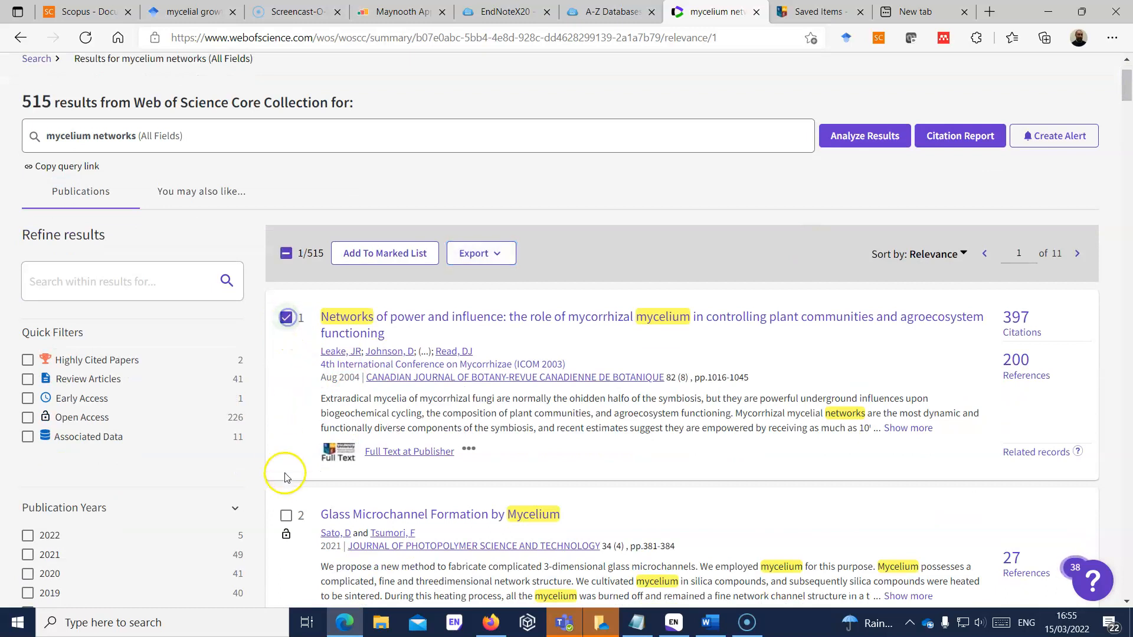
click(286, 516)
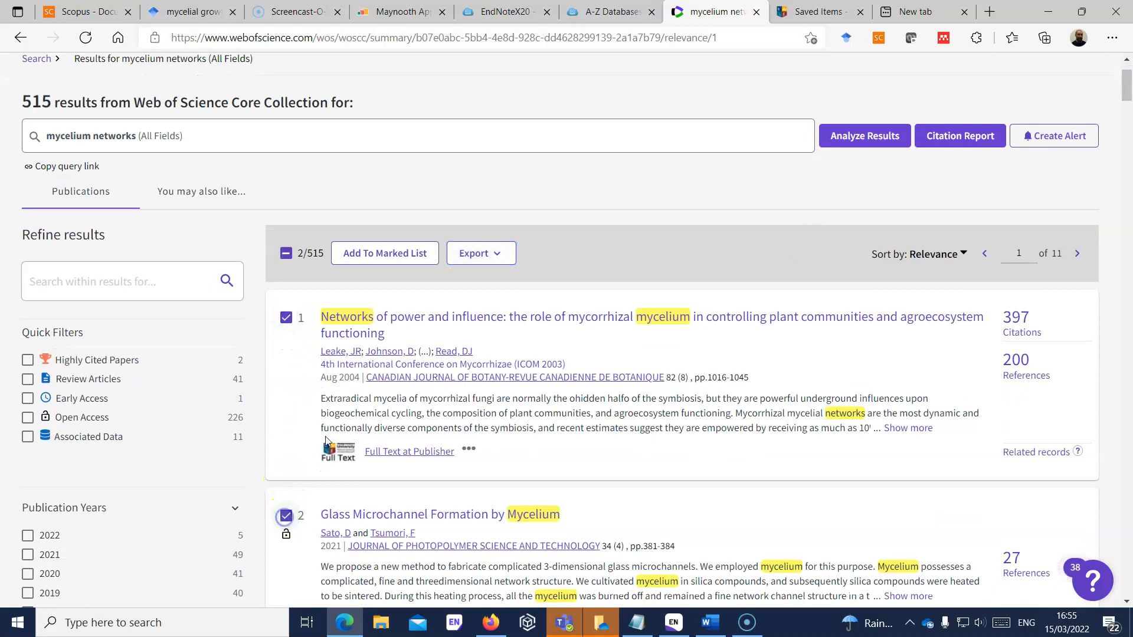
click(497, 252)
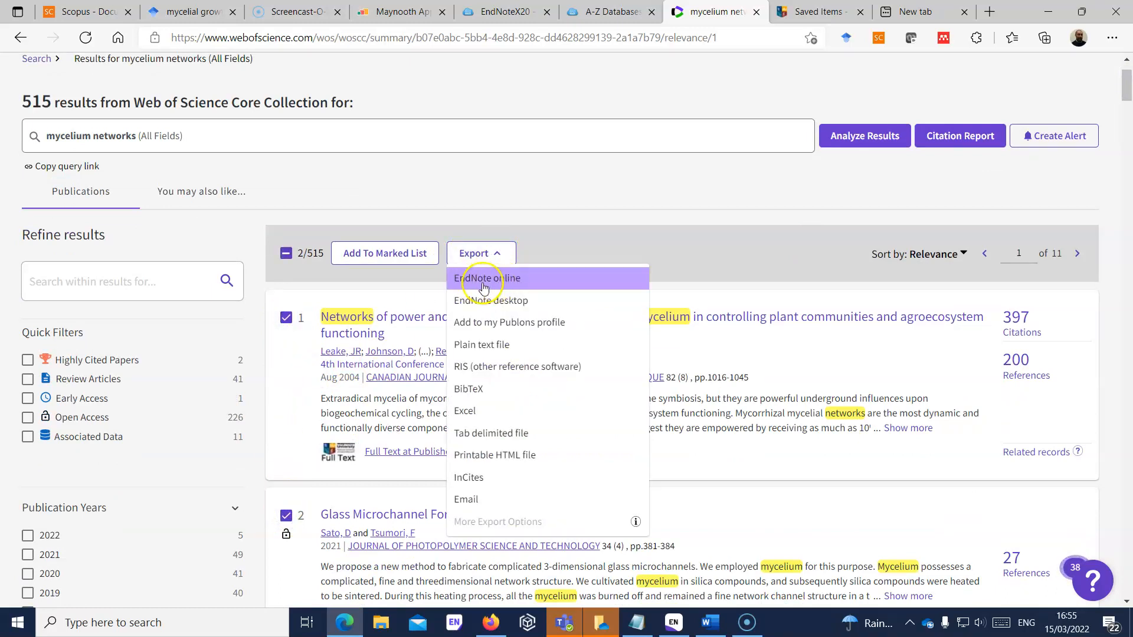
click(497, 302)
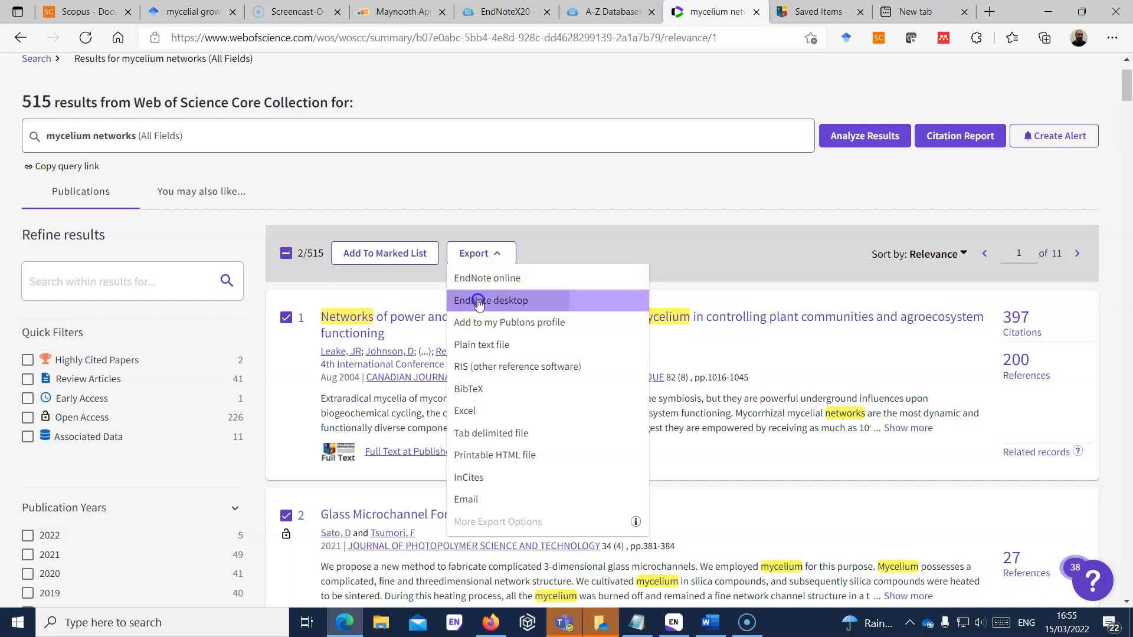
click(390, 472)
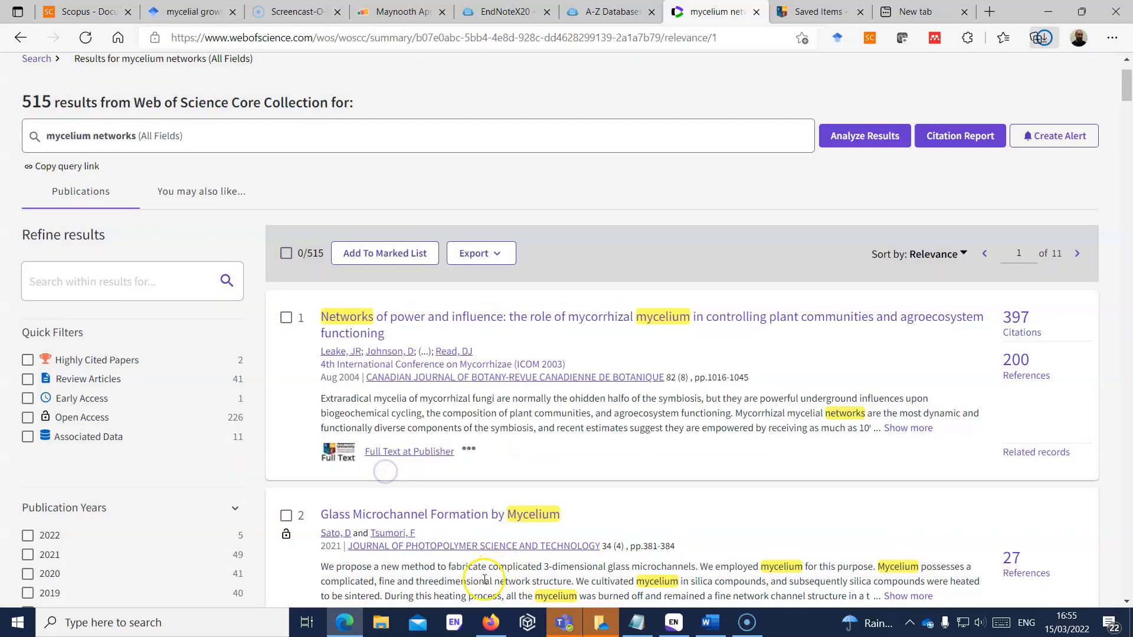
click(837, 103)
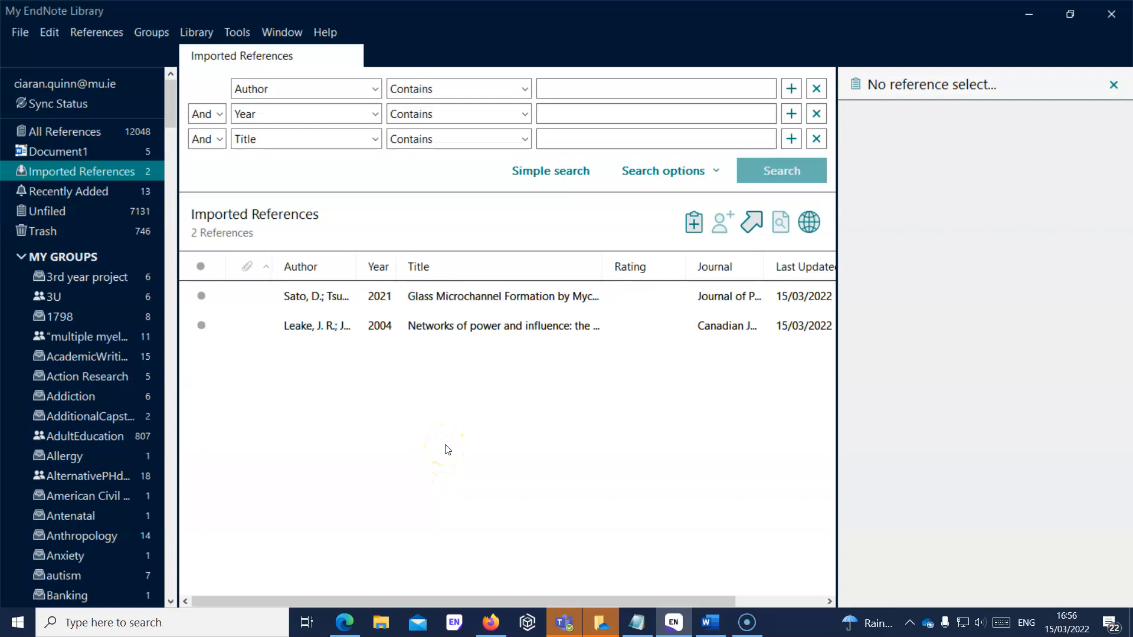
Review the EndNote library's file, reference and group commands, including the options for adding references to a group
click(29, 34)
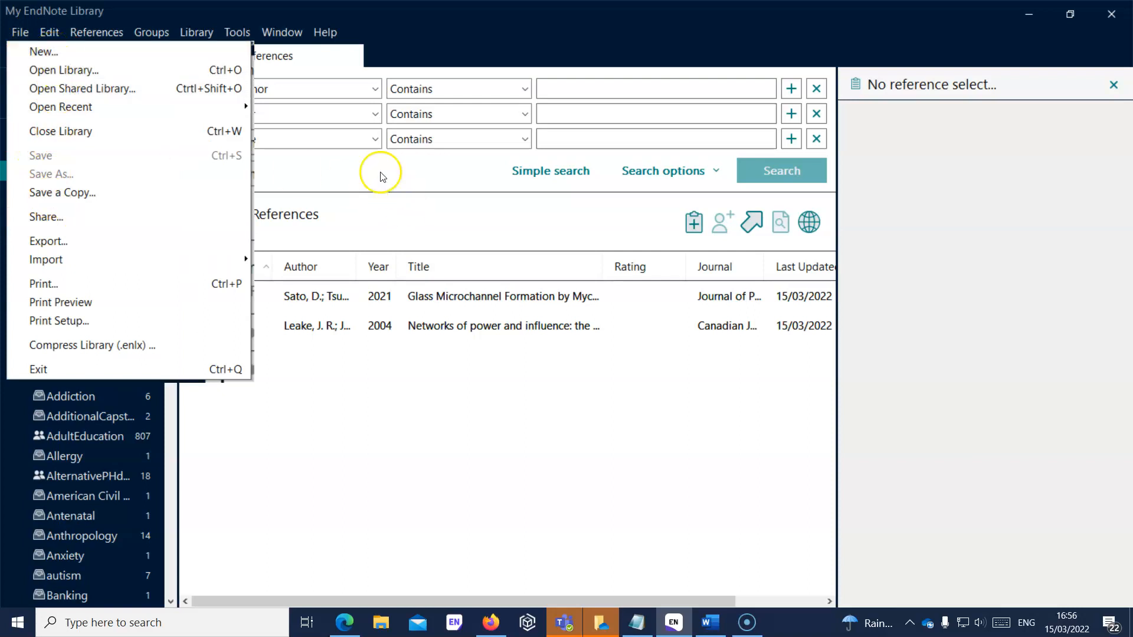
click(304, 136)
click(101, 39)
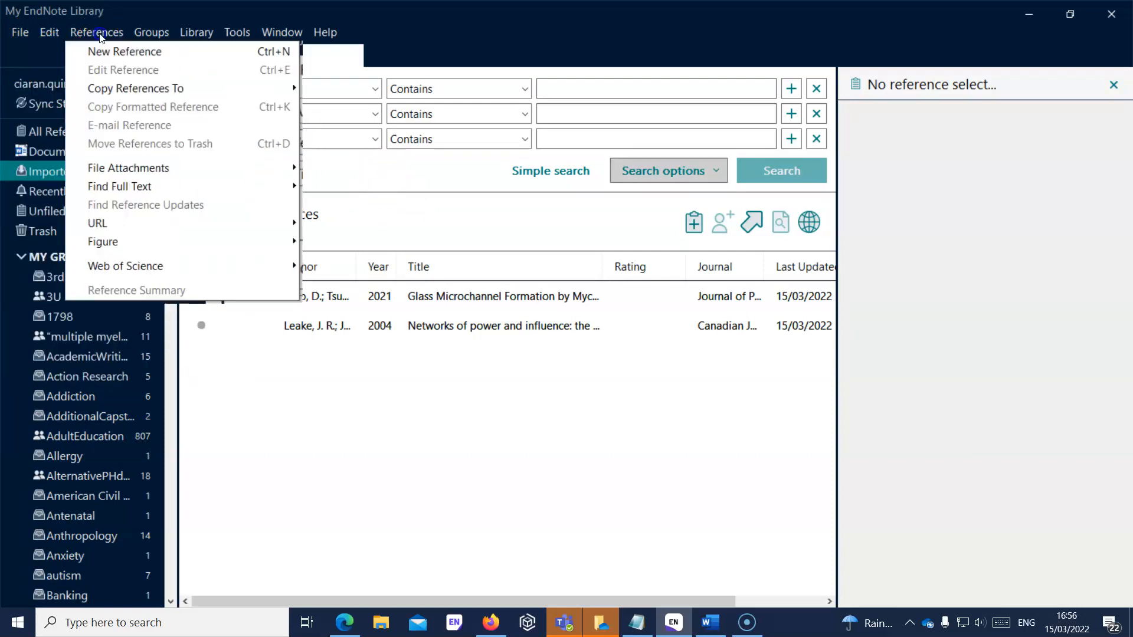
mouse_move(147, 36)
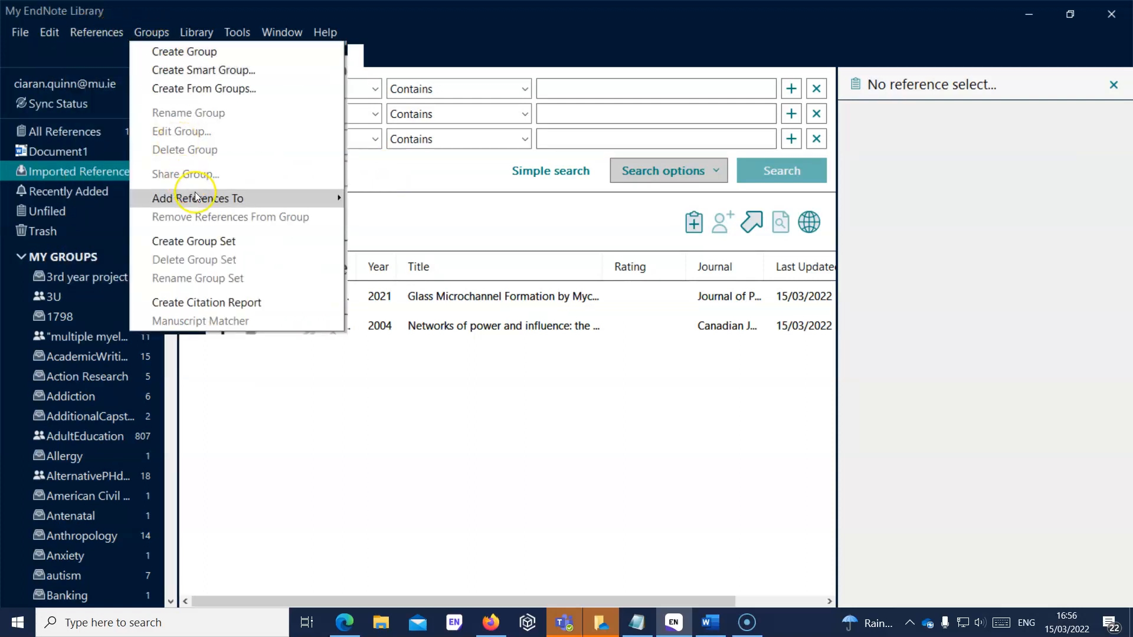
mouse_move(196, 197)
click(242, 398)
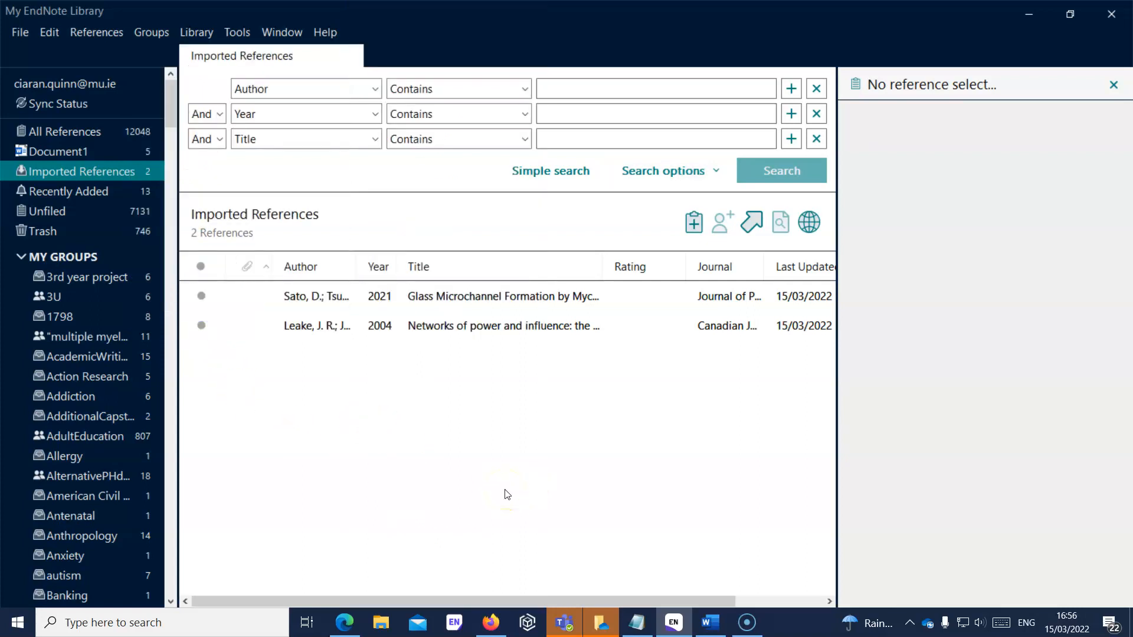
View the EndNote 20 citation tools in Word and the export formats for the Web of Science results in the browser
key(alt+Tab)
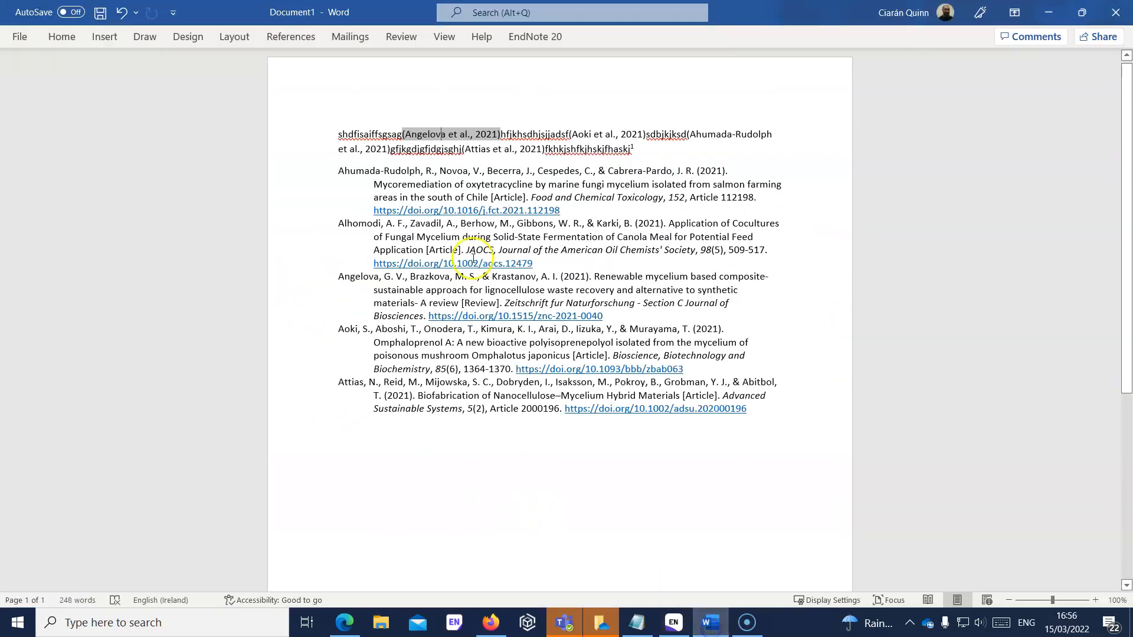
click(546, 38)
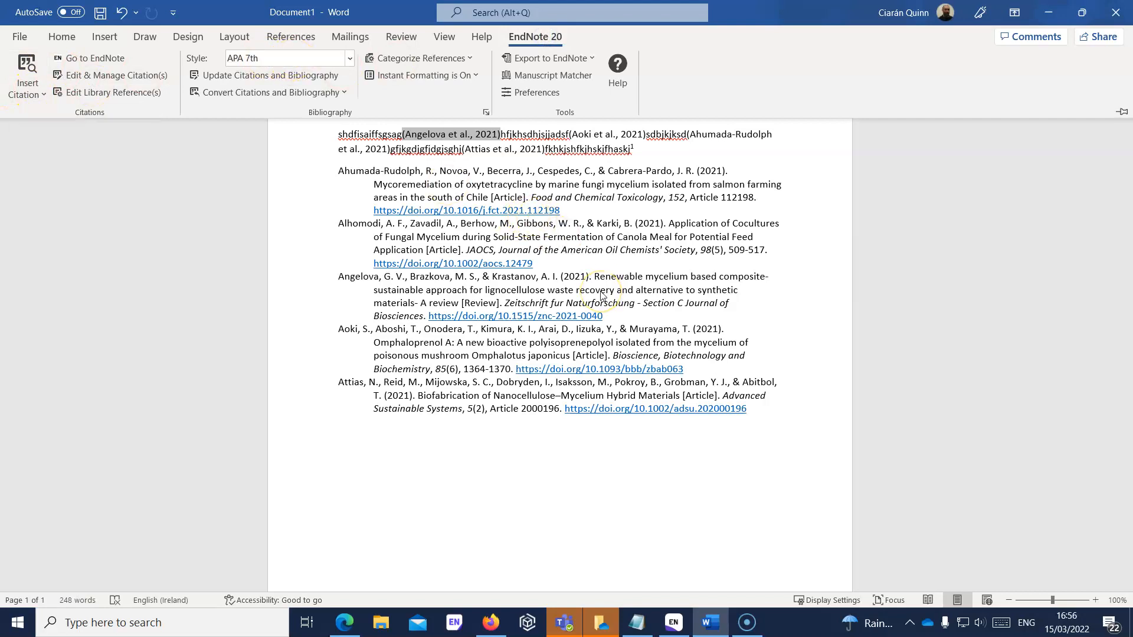
click(344, 622)
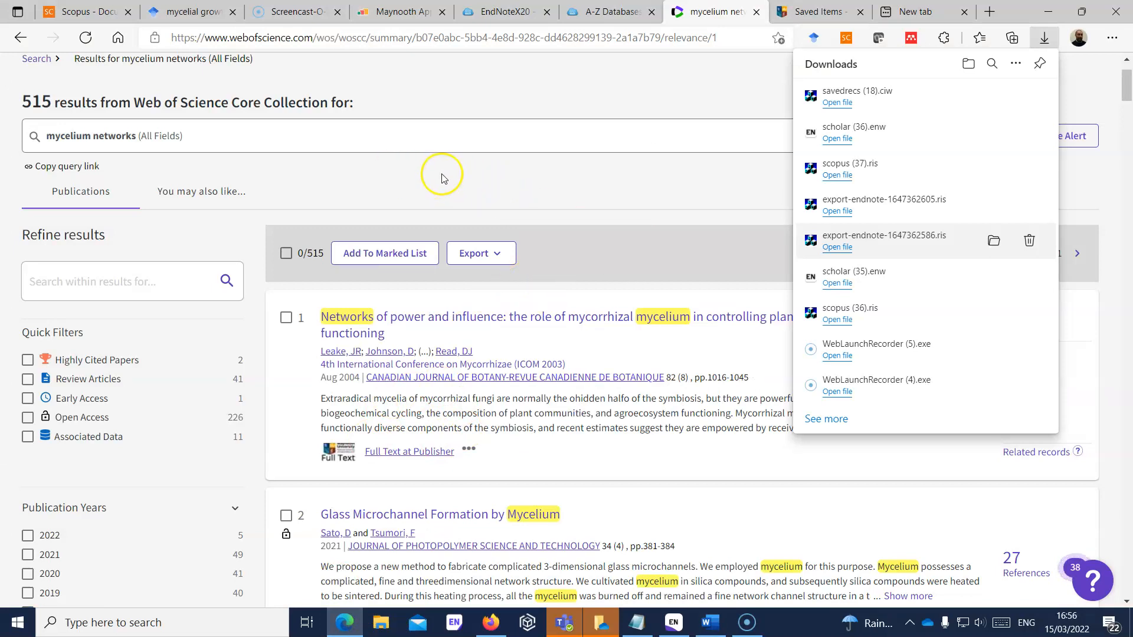
click(637, 183)
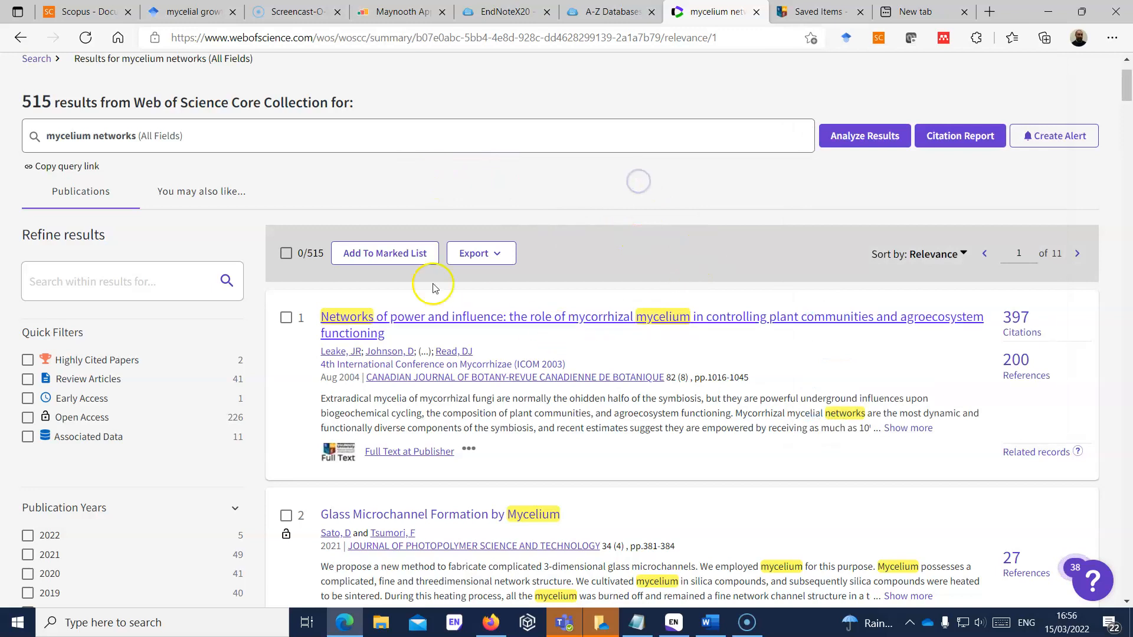
click(497, 253)
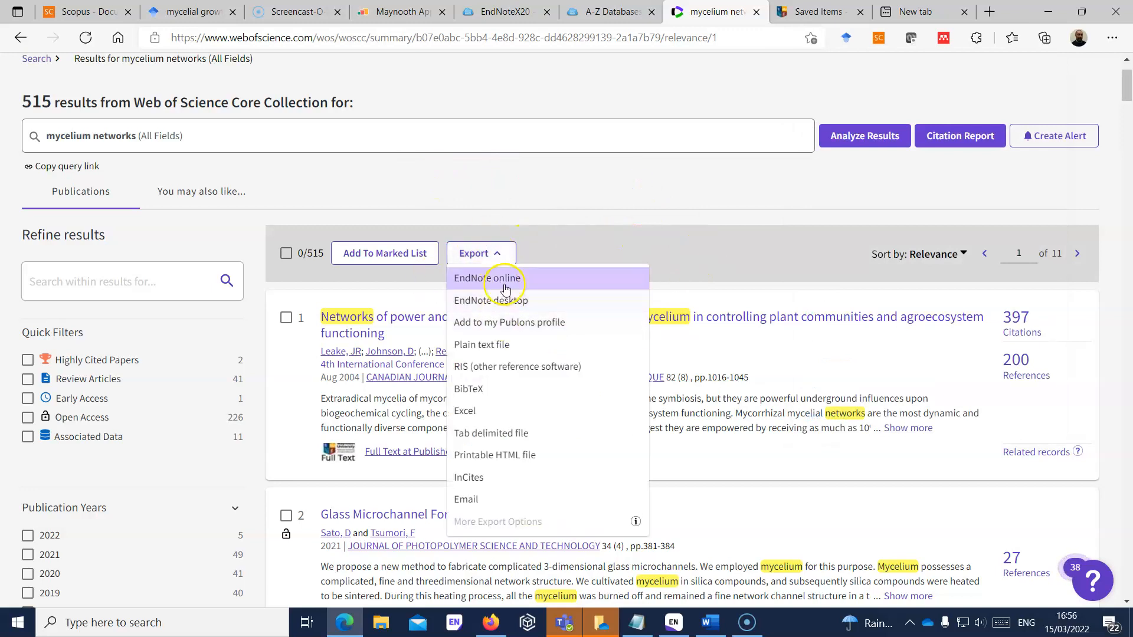